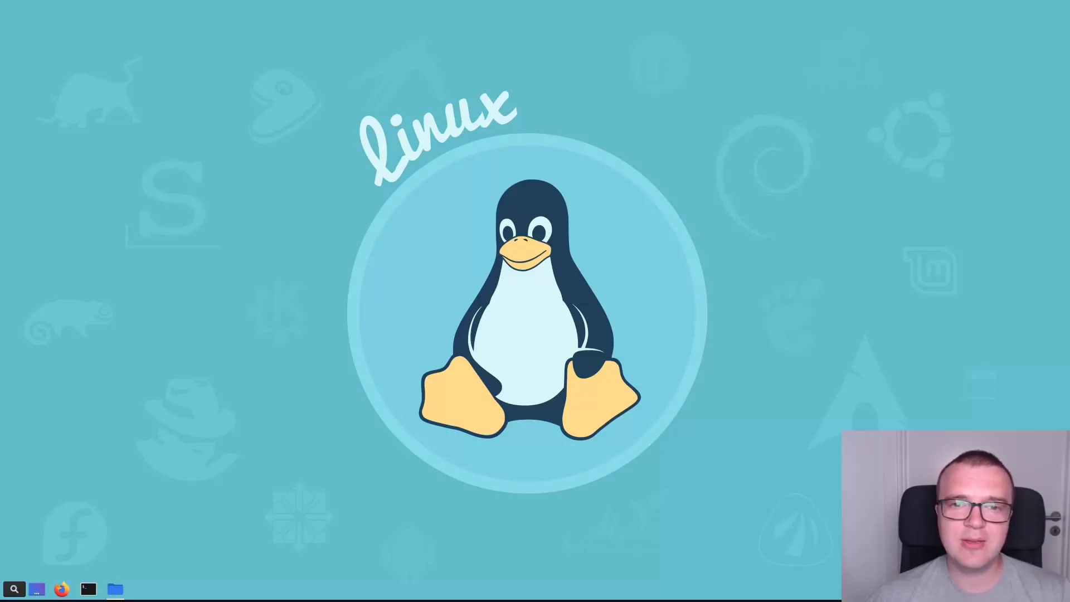
left_click(113, 589)
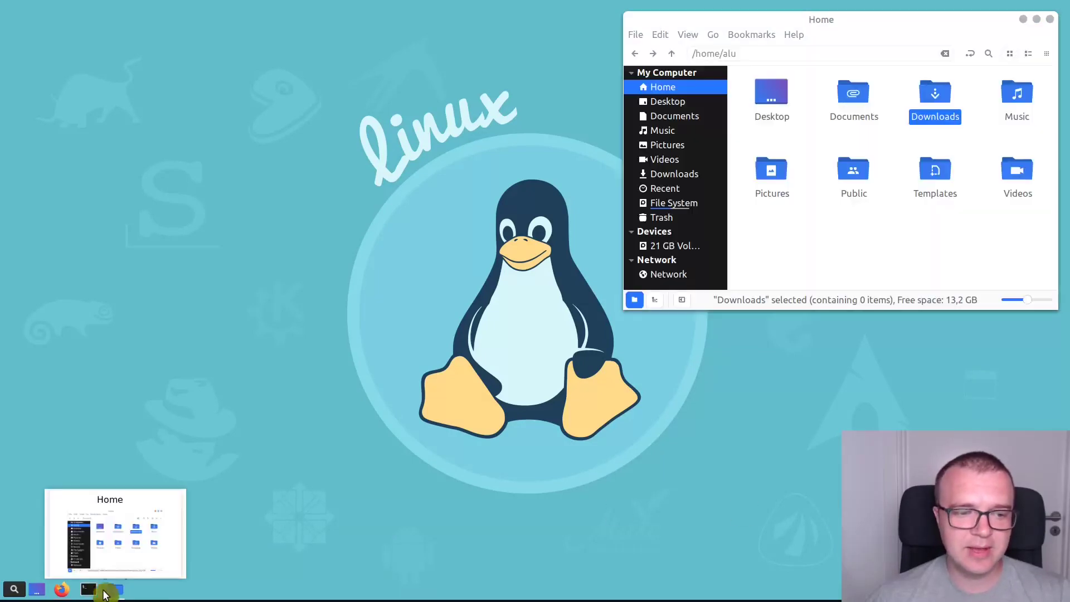
left_click(6, 594)
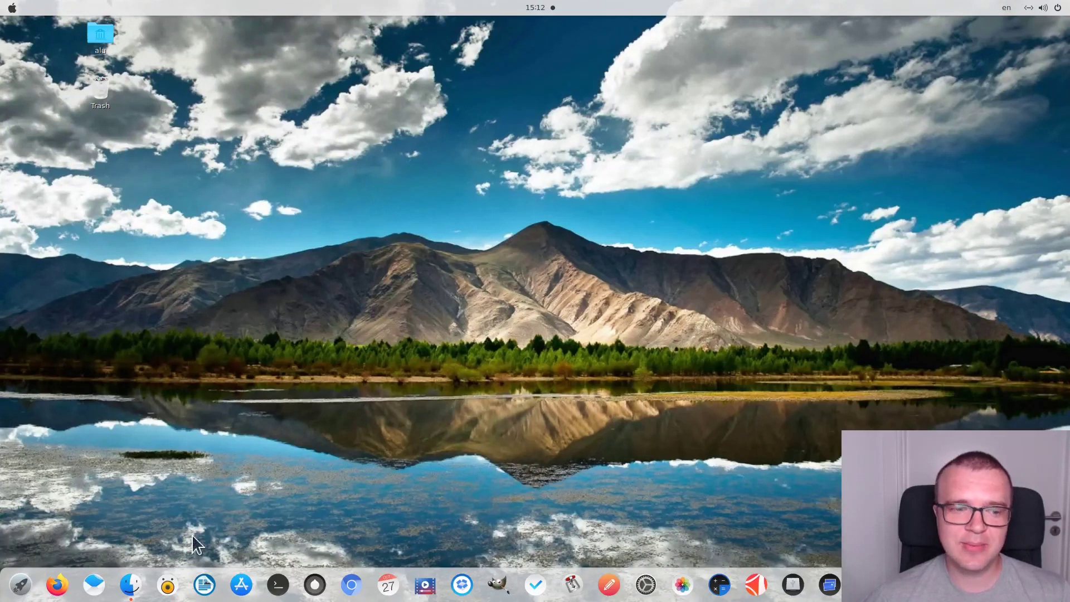
left_click(129, 587)
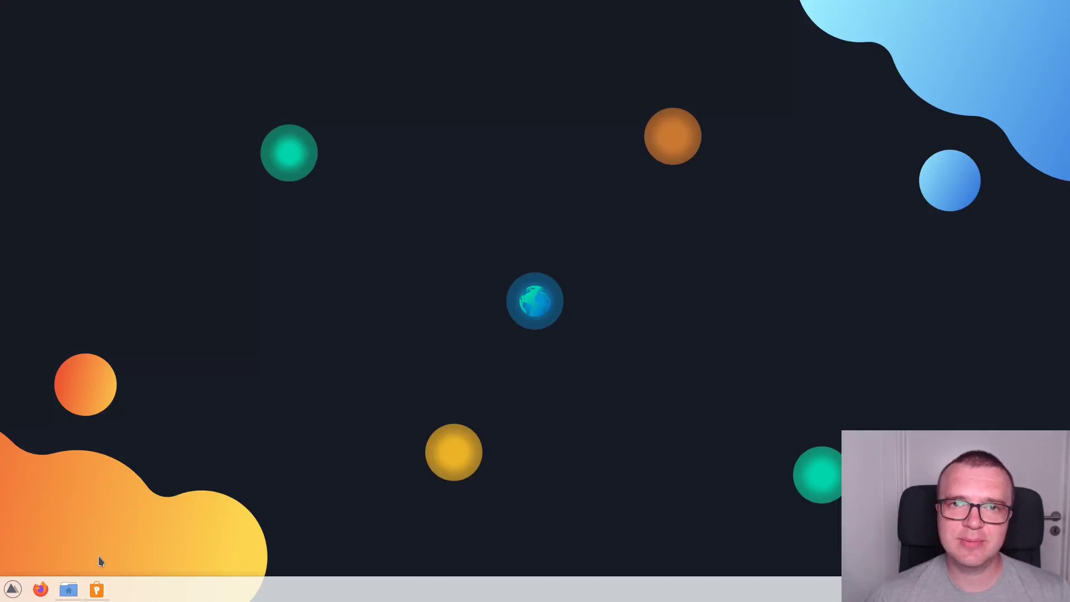
left_click(68, 589)
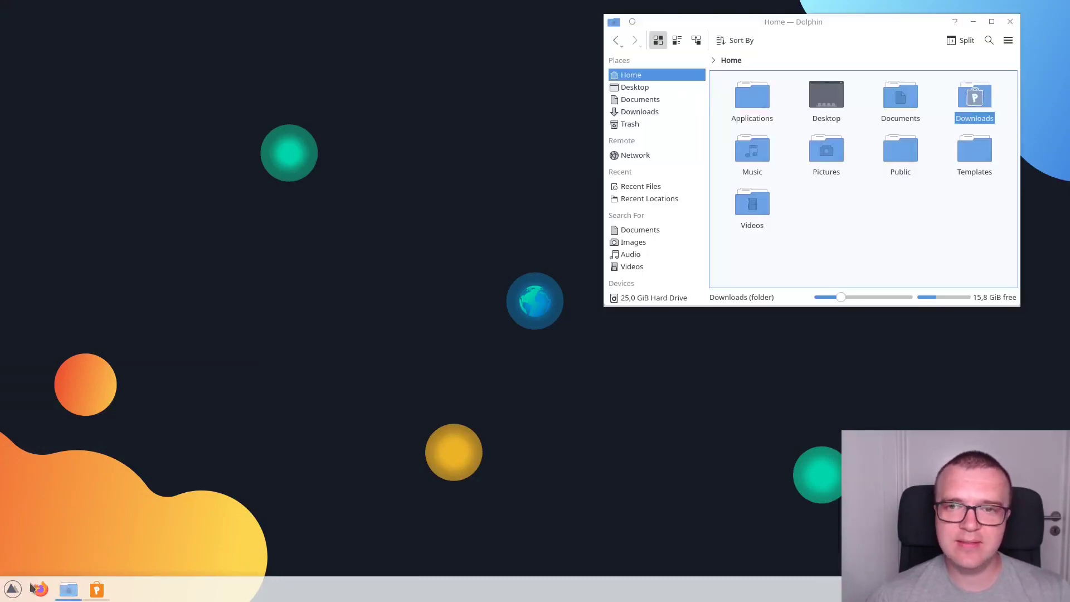
left_click(12, 590)
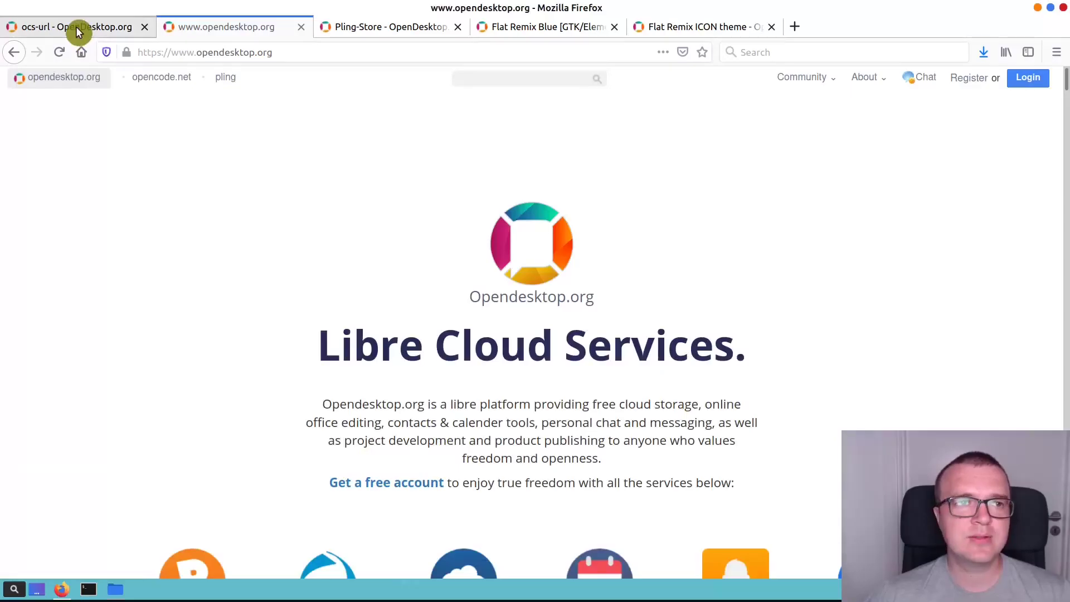
Step: Copy the Ubuntu 16.04 dependency install command from the ocs-url page's installation instructions
left_click(76, 27)
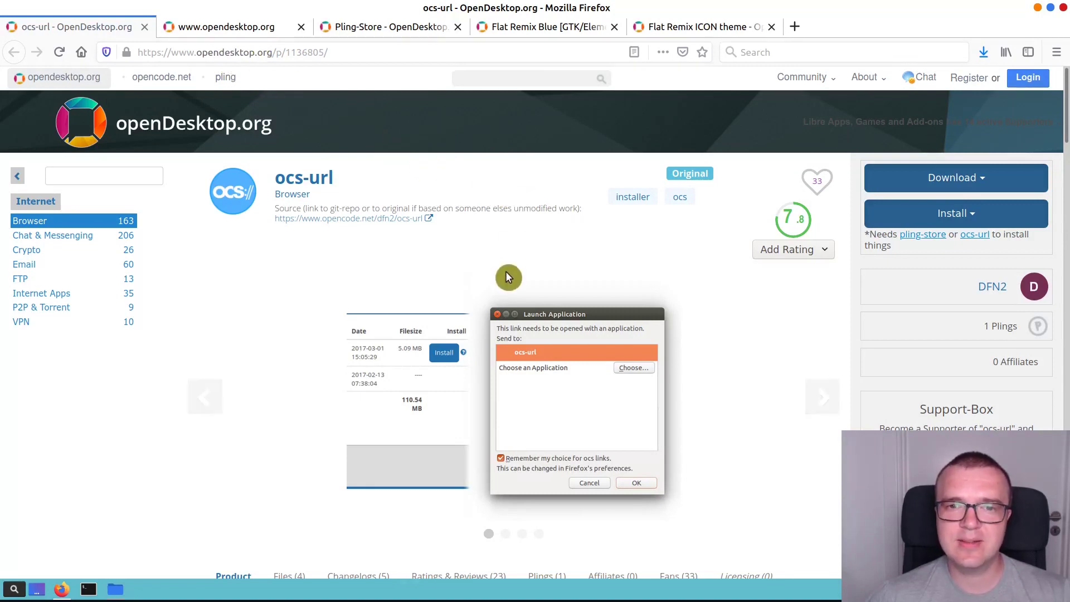
scroll(506, 276, "down", 8)
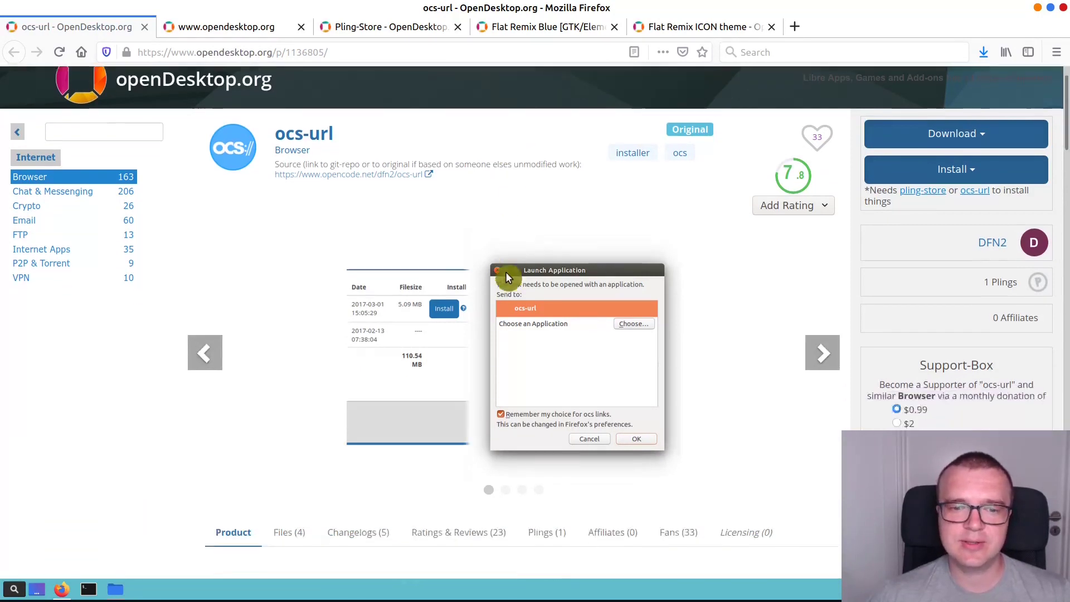
scroll(600, 384, "down", 2)
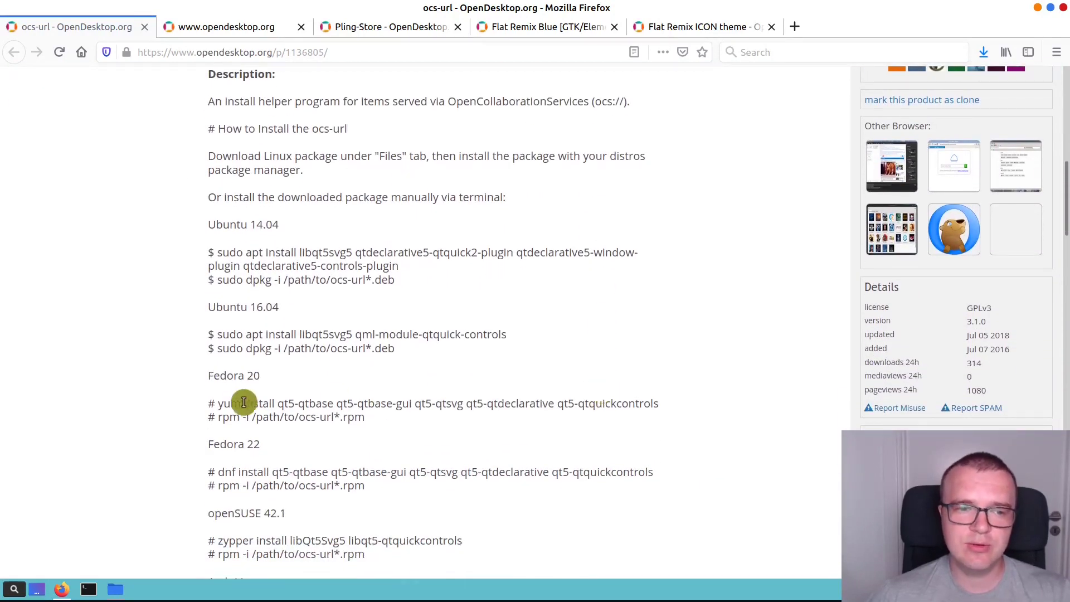
scroll(306, 451, "down", 2)
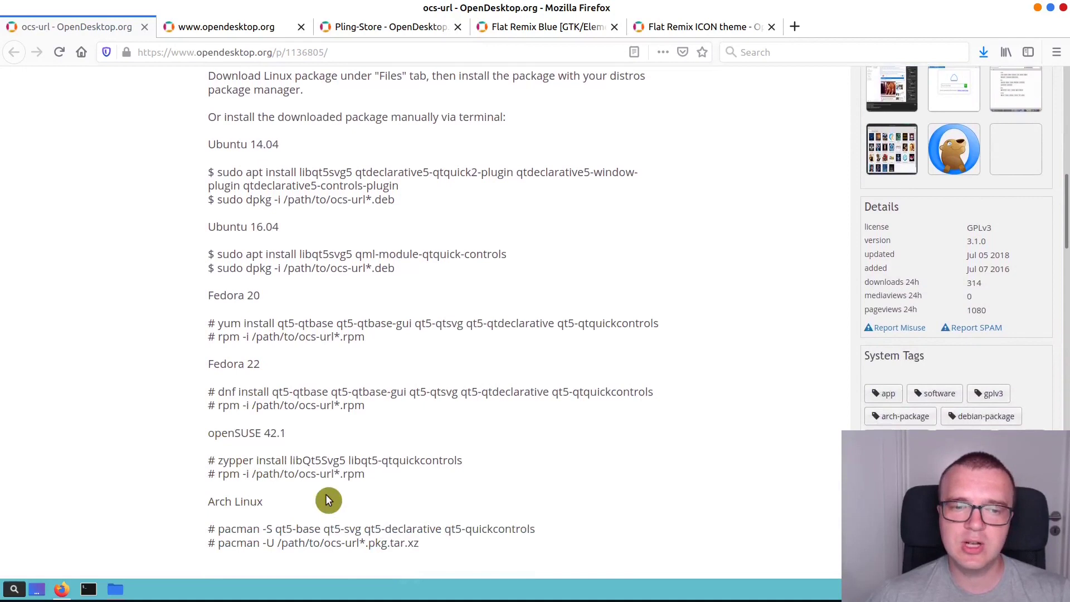
scroll(500, 312, "up", 1)
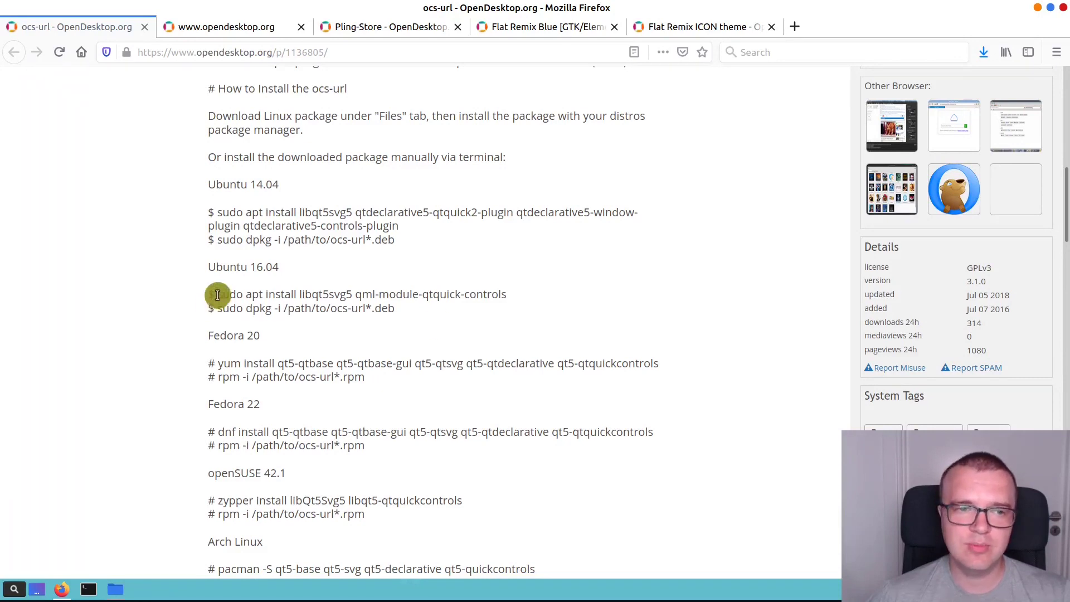
left_click_drag(218, 294, 522, 298)
key("ctrl+c")
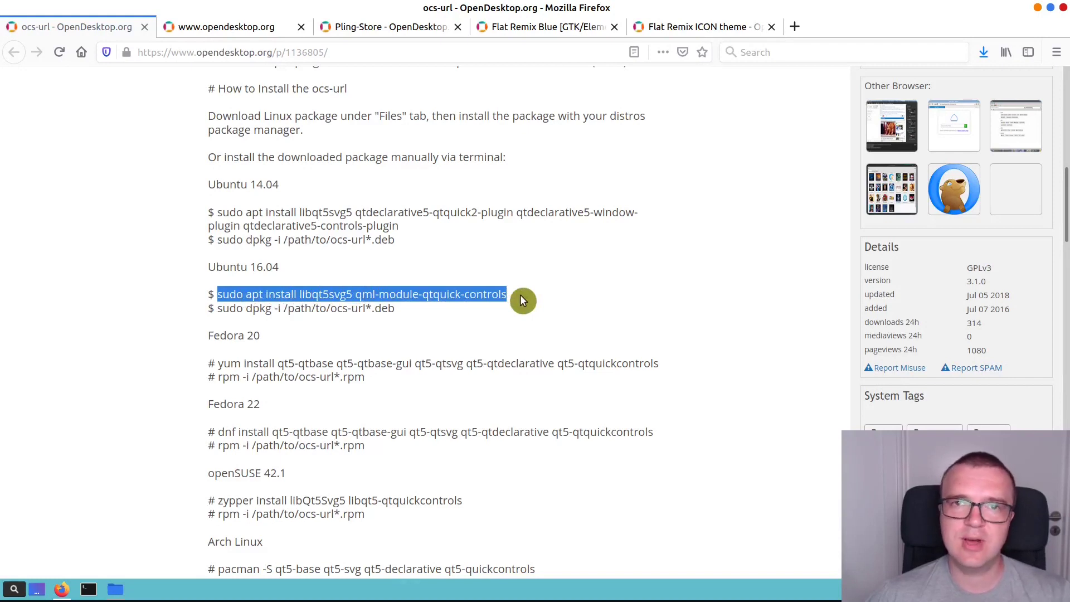
Step: Run "sudo apt install libqt5svg5 qml-module-qtquick-controls" in the terminal, entering the sudo password
left_click(88, 589)
key("ctrl+shift+v")
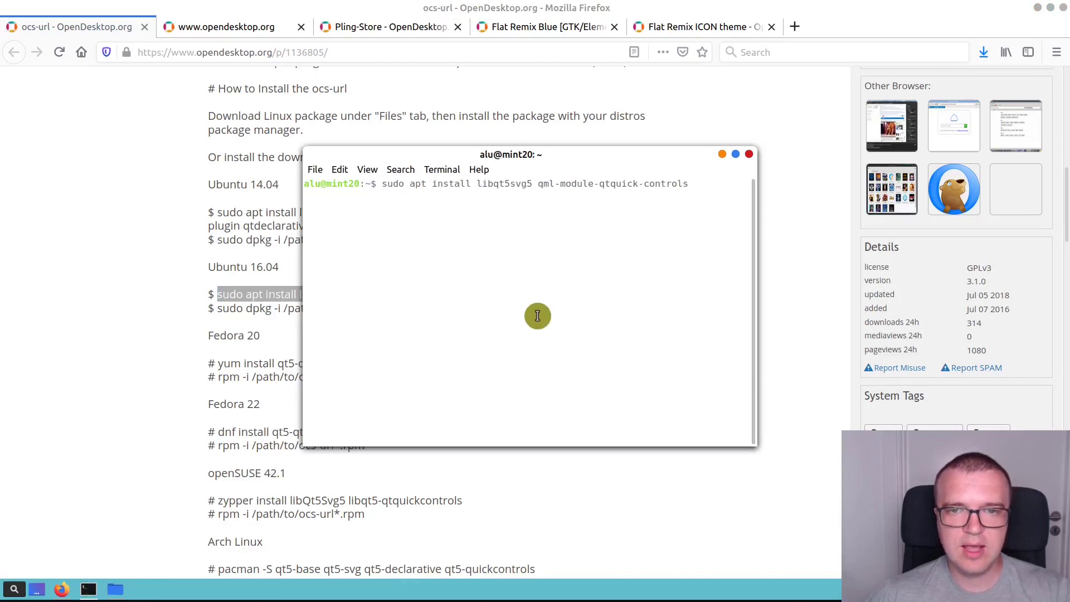
key("Return")
type("****")
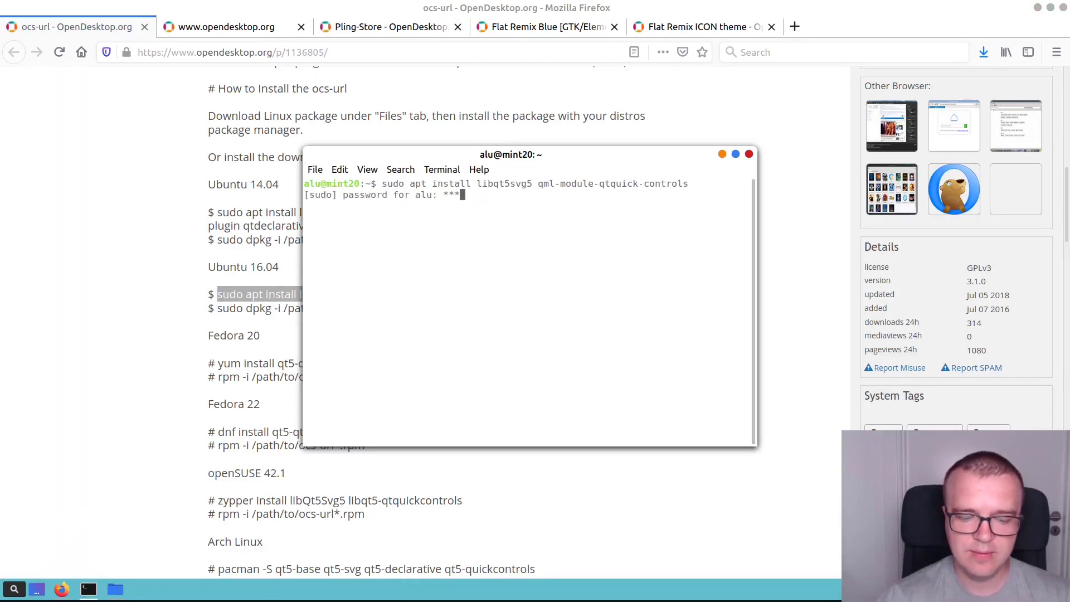
key("Return")
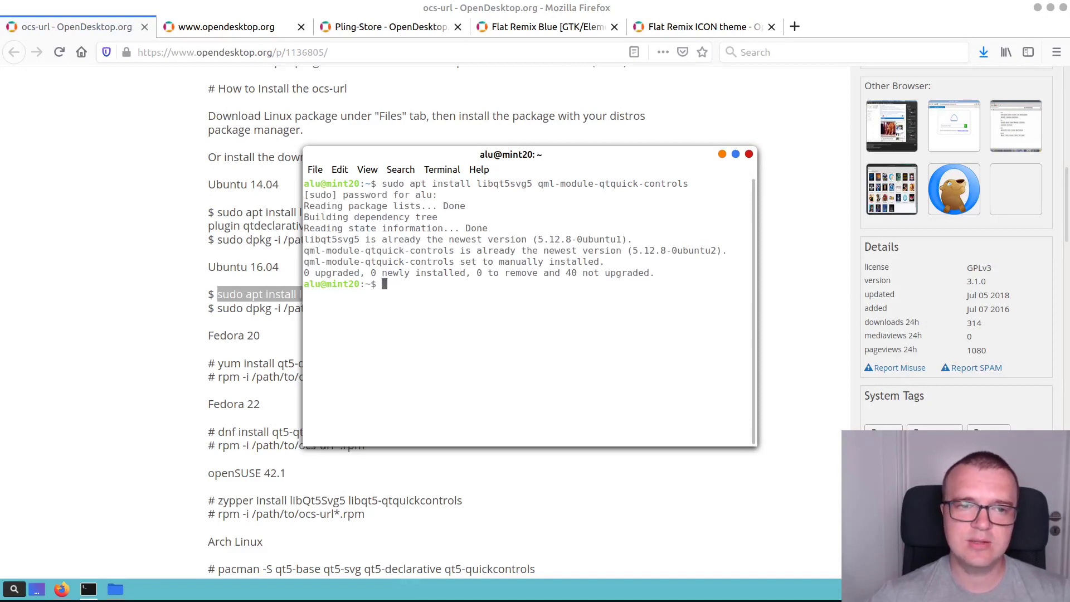
Step: Download the Ubuntu package ocs-url_3.1.0-0ubuntu1_amd64.deb from the ocs-url page's files in Firefox
left_click(217, 308)
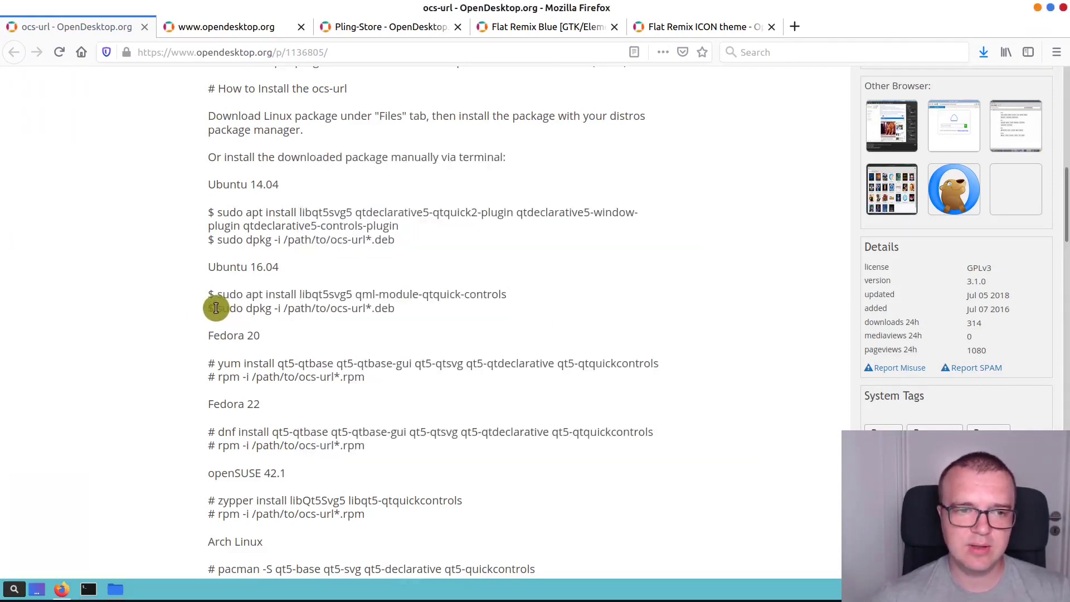
double_click(258, 308)
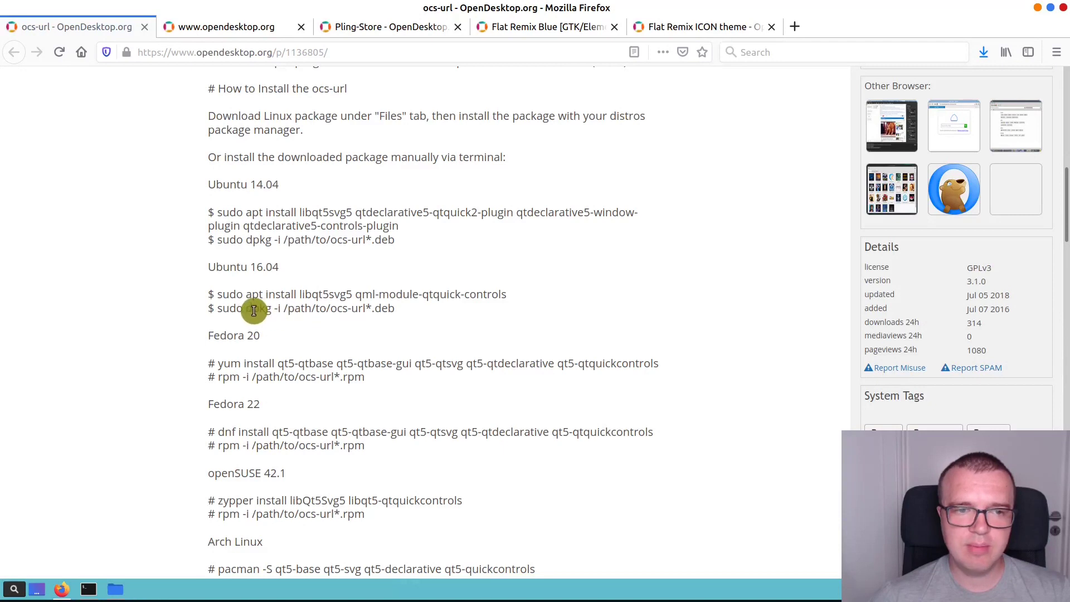
scroll(364, 312, "up", 5)
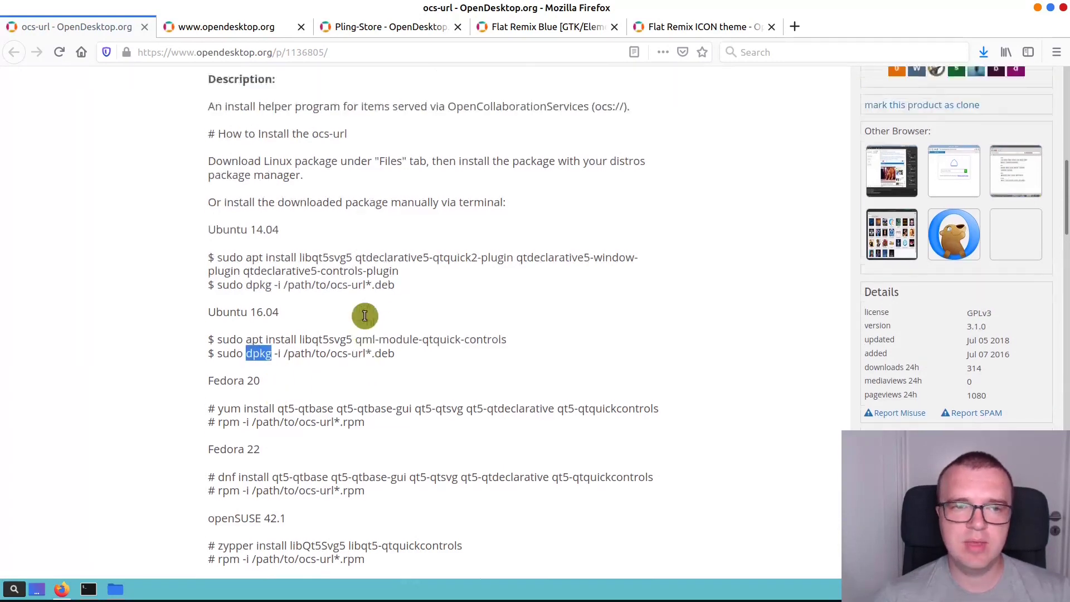
left_click(299, 297)
scroll(313, 316, "down", 1)
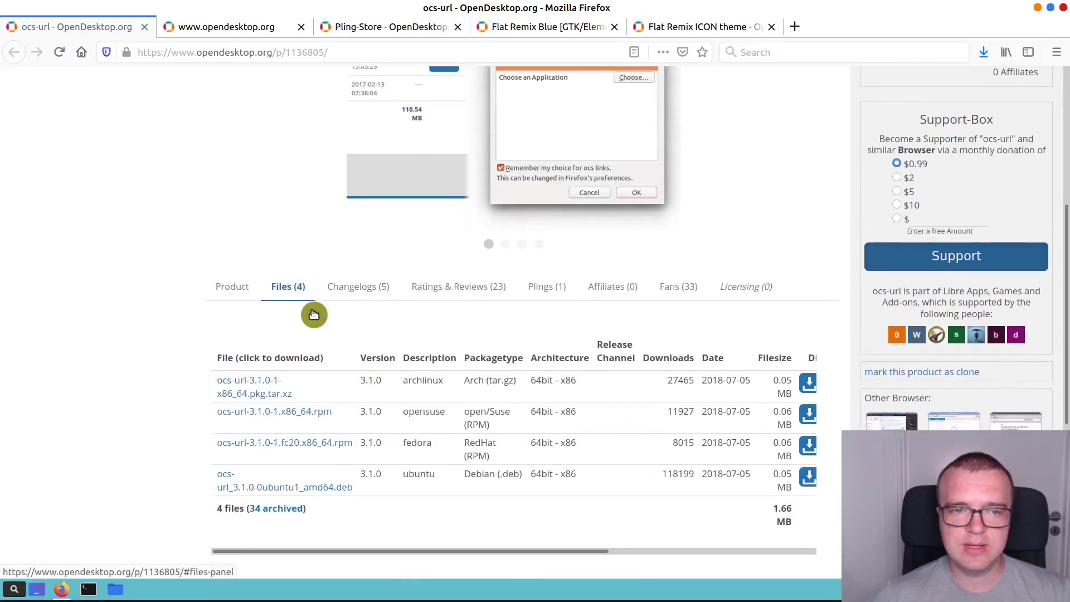
left_click_drag(429, 480, 406, 476)
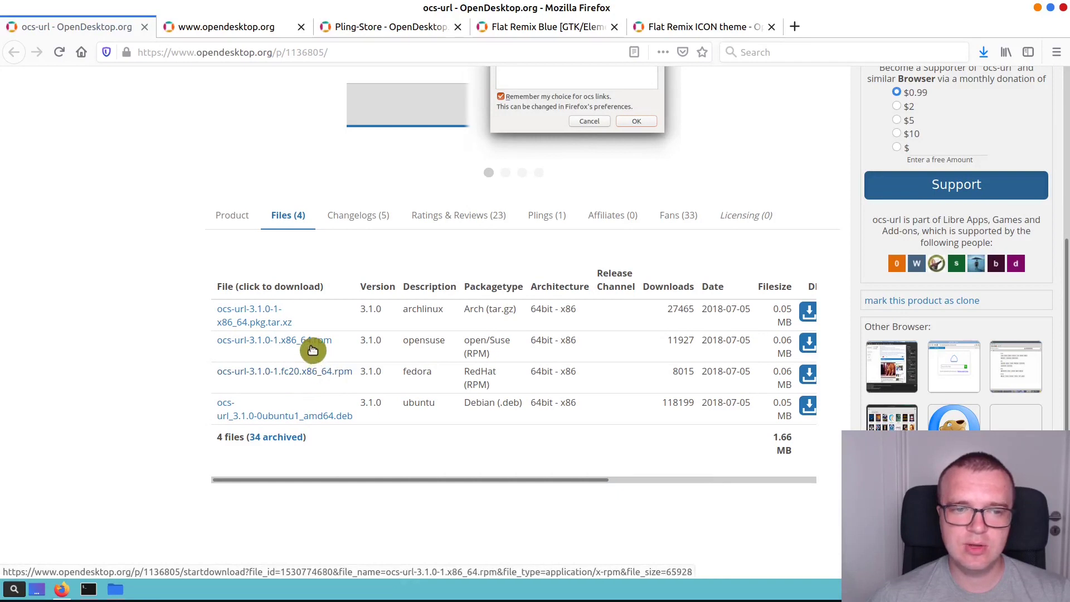
left_click(325, 419)
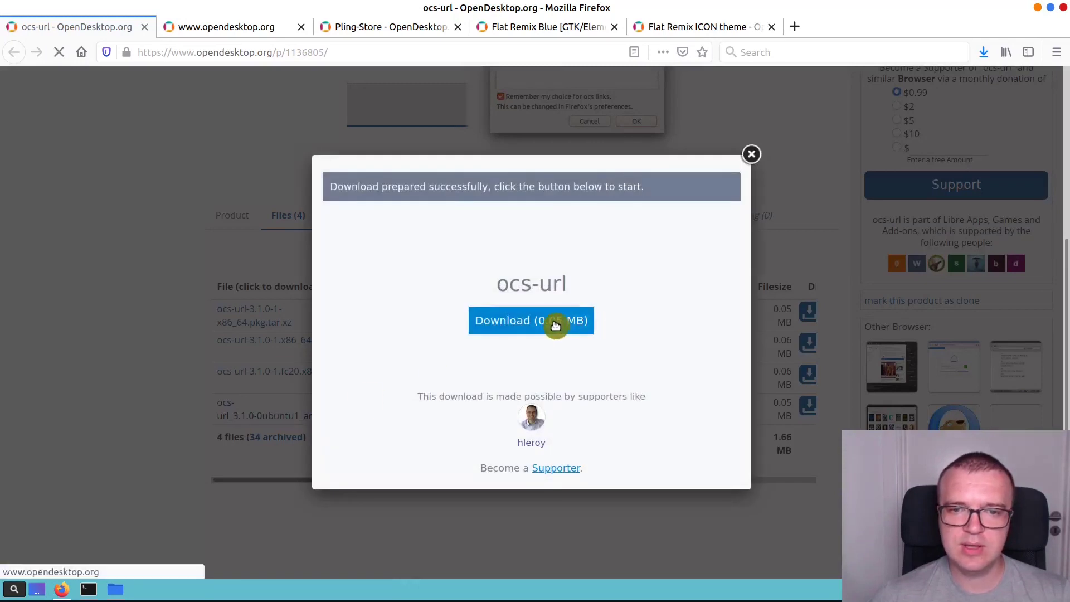
left_click(555, 325)
left_click(576, 374)
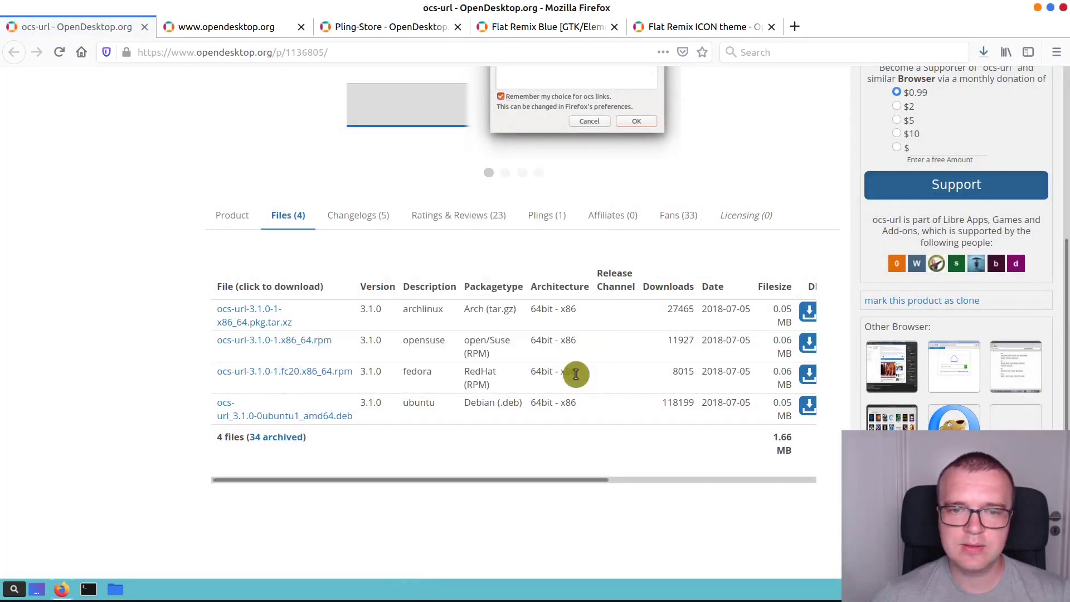
Step: Inspect ocs-url_3.1.0-0ubuntu1_amd64.deb from the Downloads folder in GDebi Package Installer, closing it without reinstalling the package
left_click(114, 590)
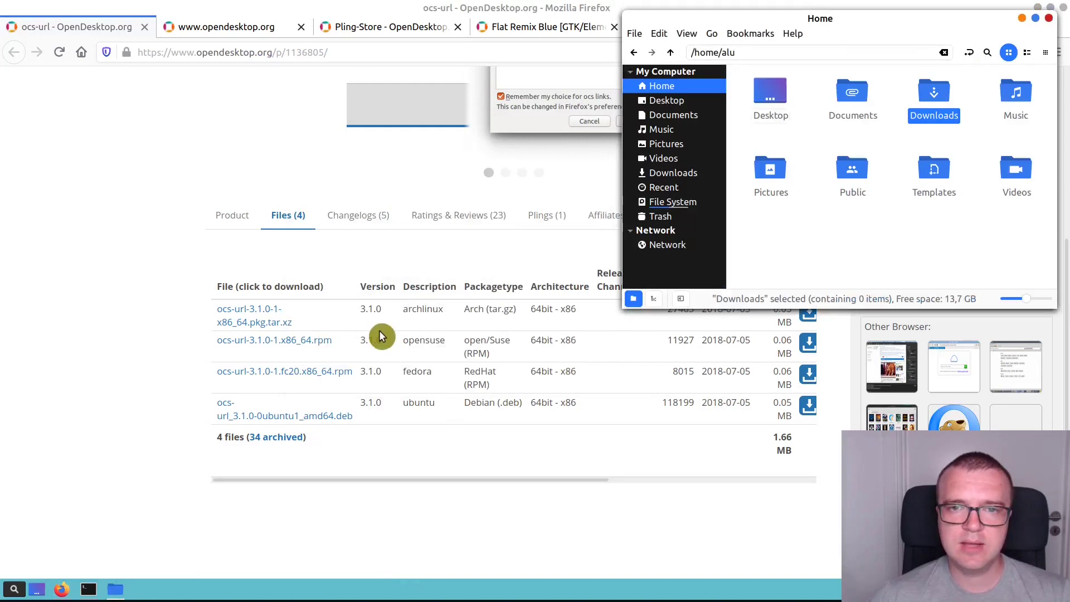
left_click(689, 174)
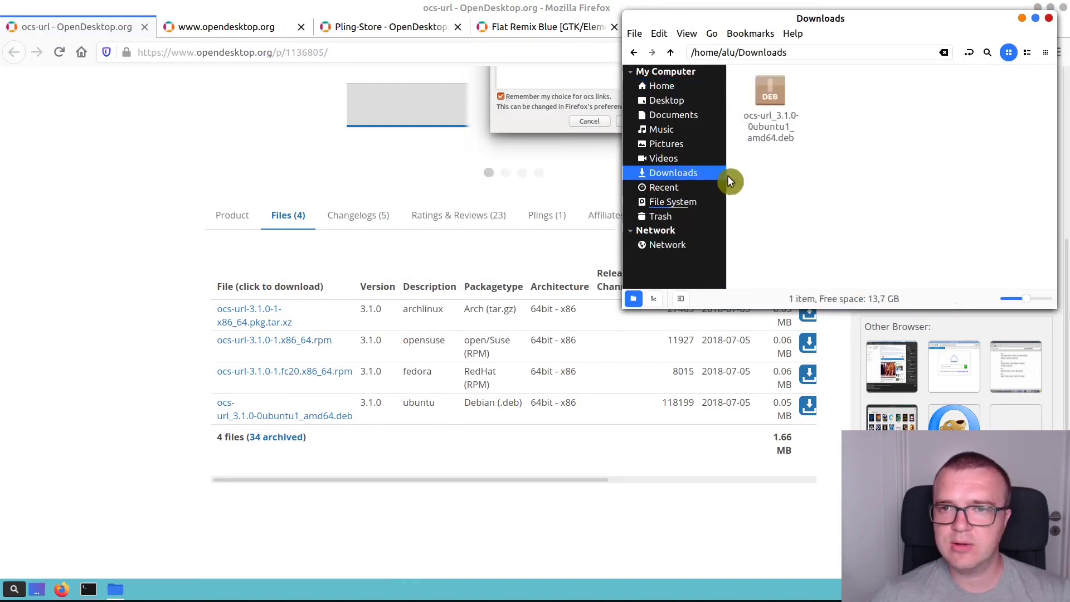
left_click(768, 136)
right_click(768, 136)
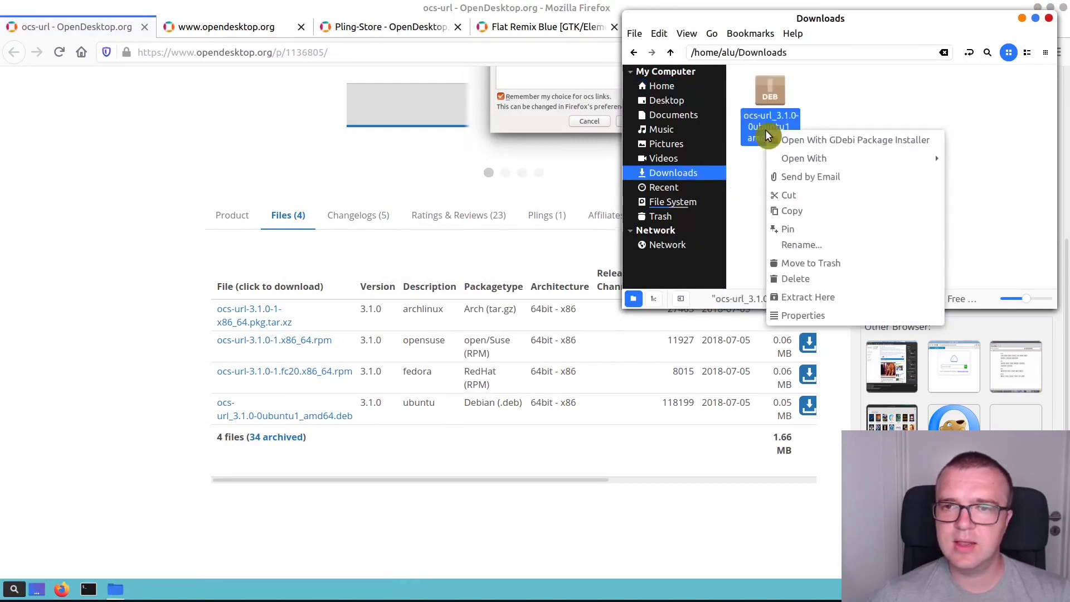
left_click(831, 143)
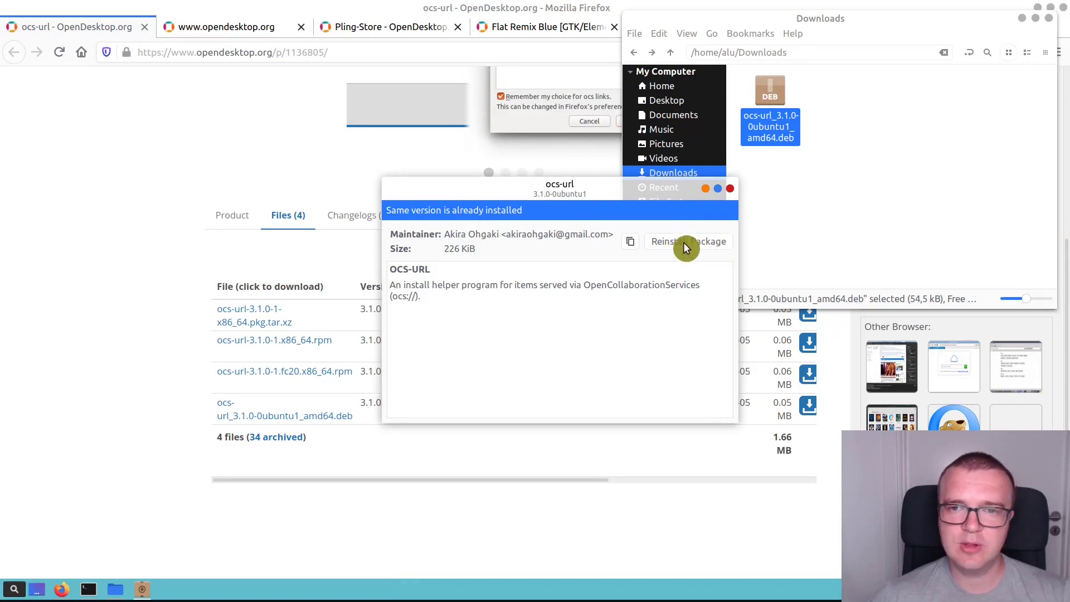
left_click(730, 189)
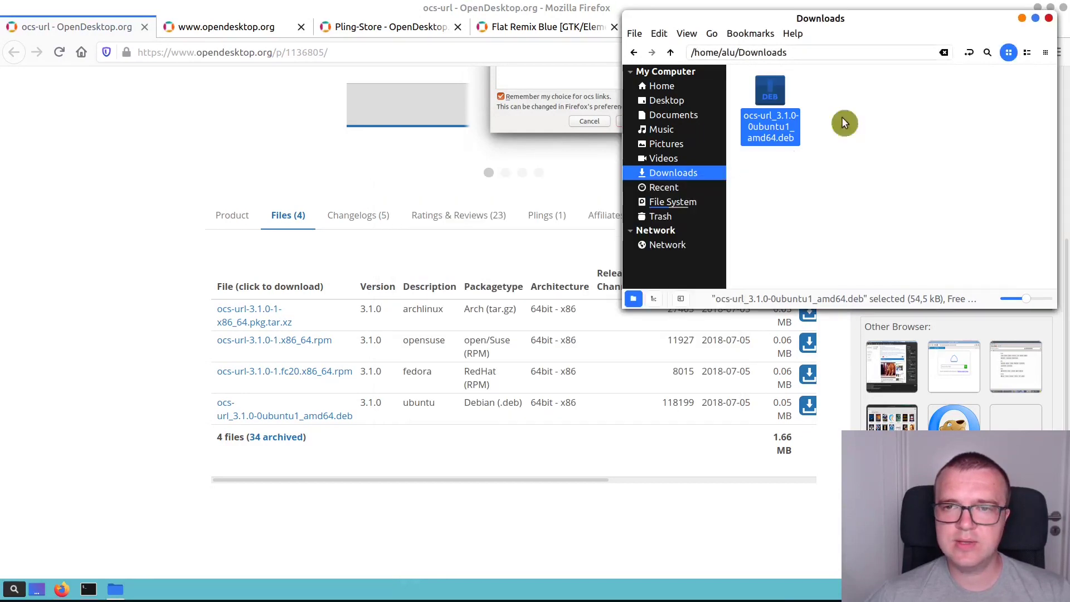
left_click(1026, 25)
Step: Search opendesktop.org for "desktop theme" and open the Empire theme Cinnamon Desktop gtk3.22 product page
scroll(463, 302, "up", 6)
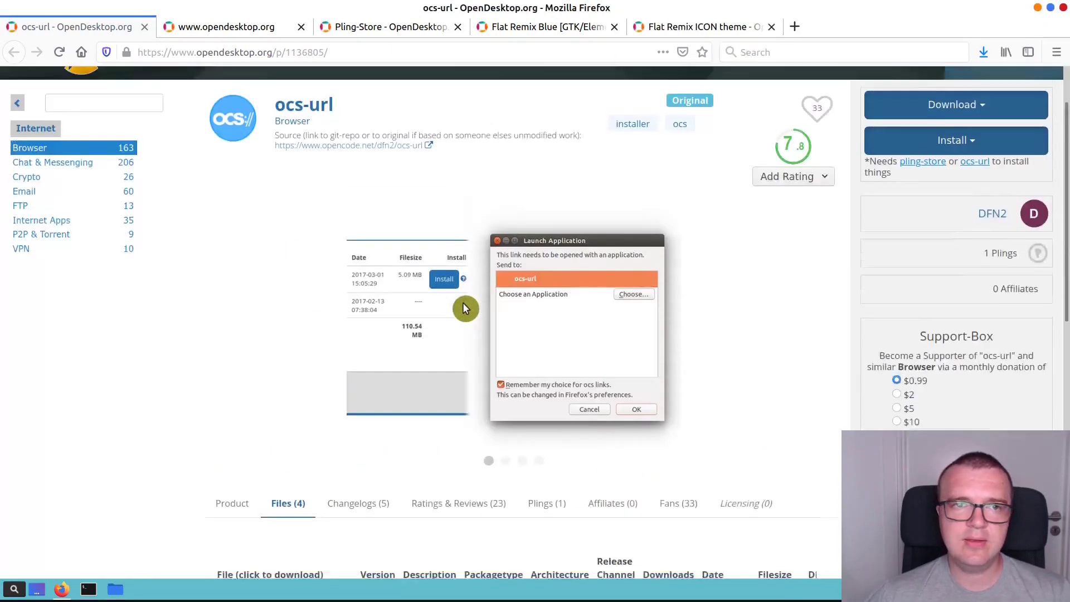
left_click(227, 29)
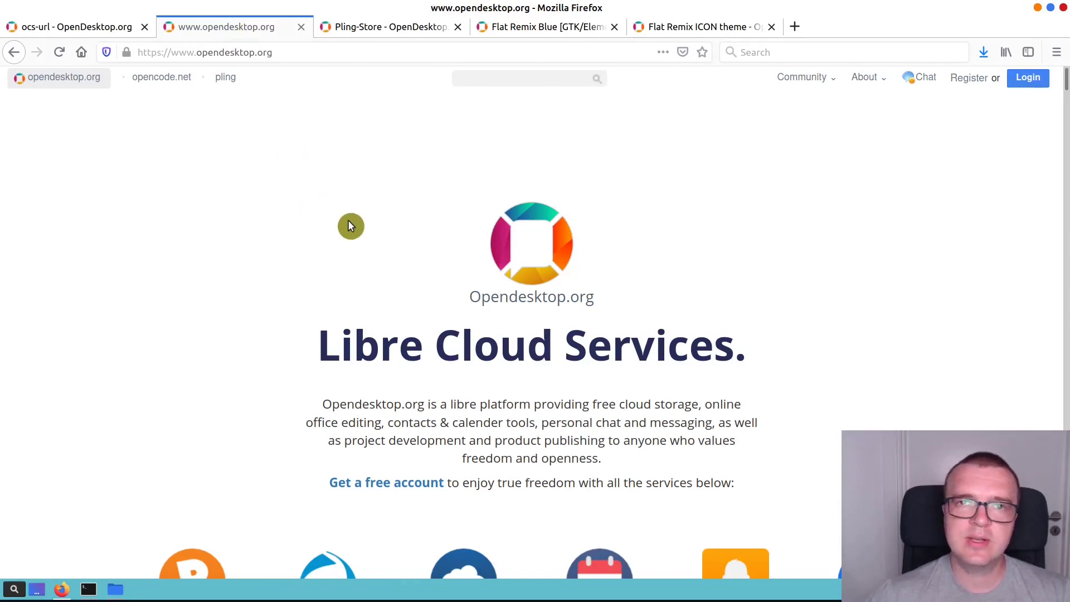
left_click(483, 78)
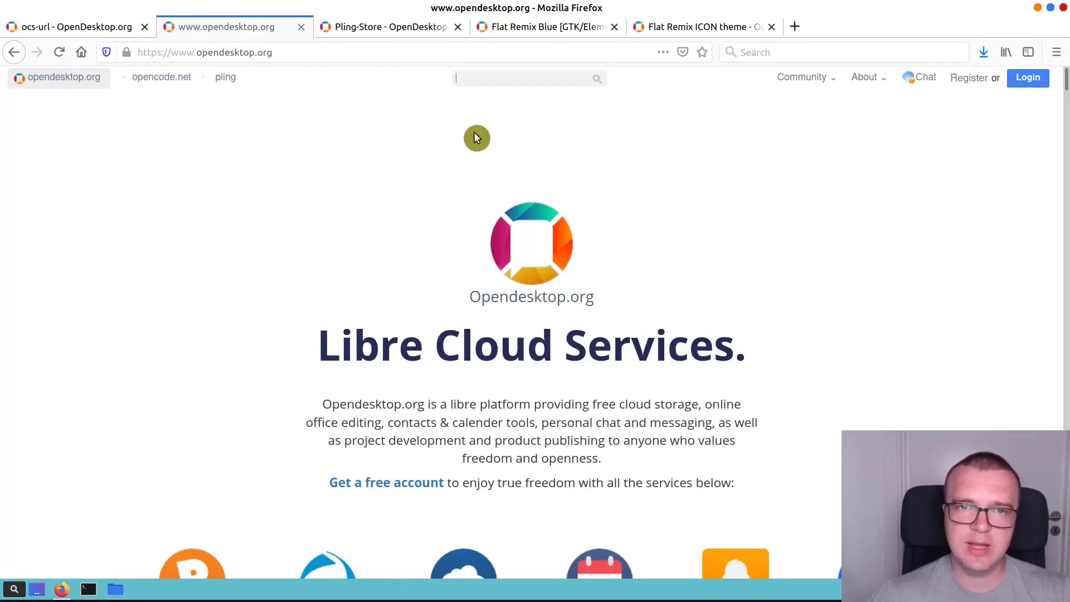
type("de")
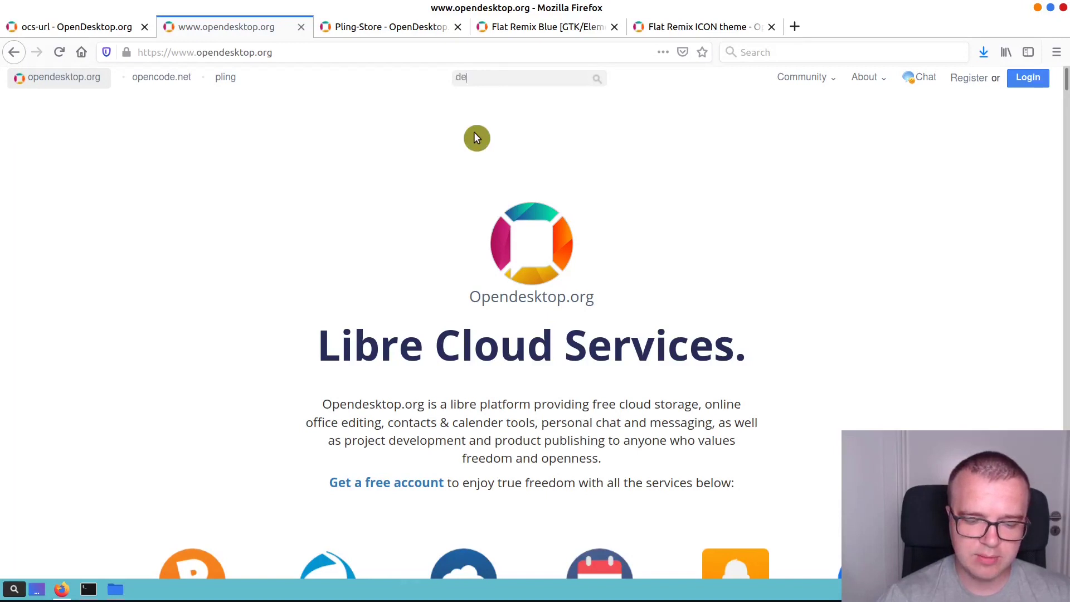
type("sktop theme")
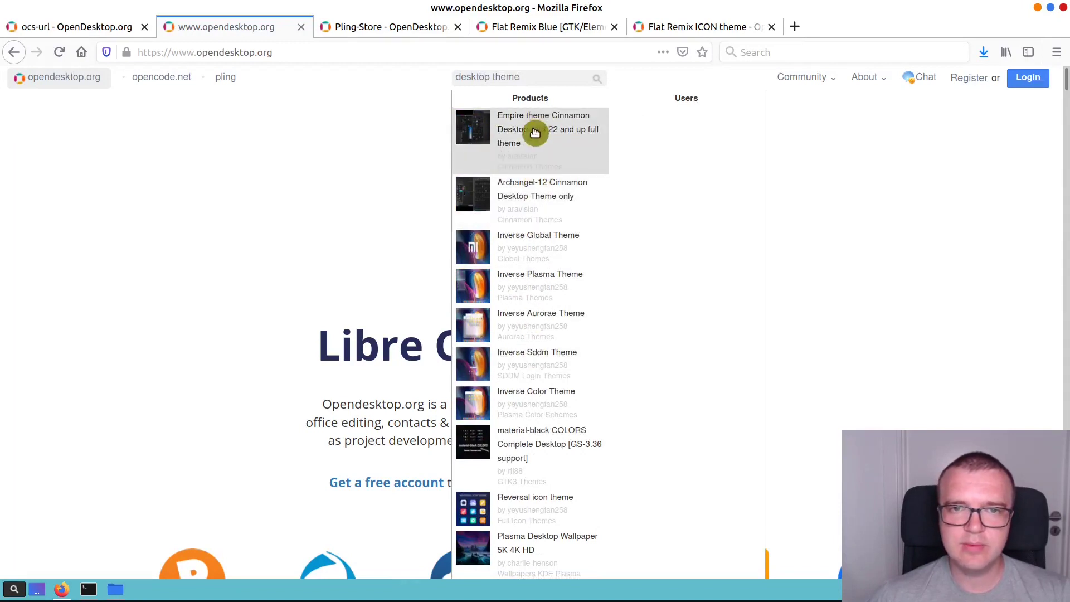
left_click(535, 133)
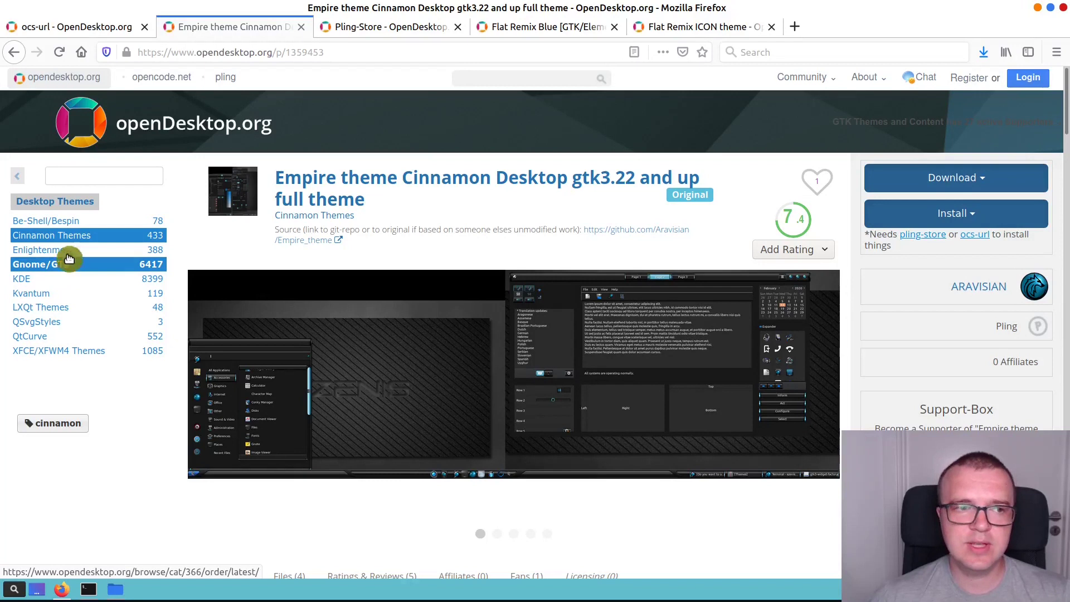
Step: Browse the Cinnamon Themes category and open McOS-Mint-Cinnamon-Edition from its popularity ranking
left_click(63, 240)
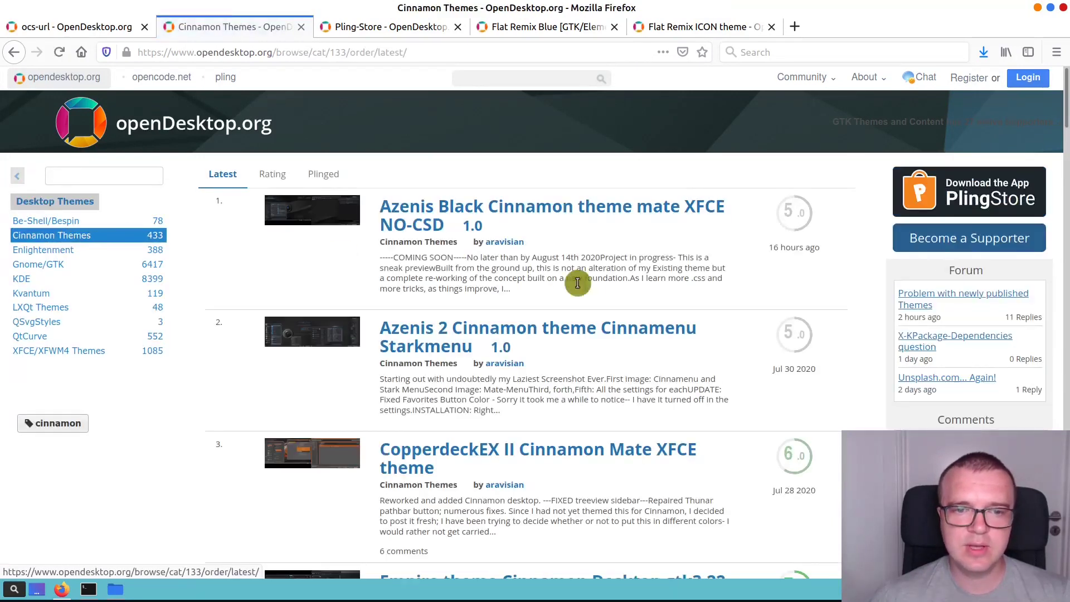
scroll(585, 291, "down", 5)
scroll(547, 352, "down", 12)
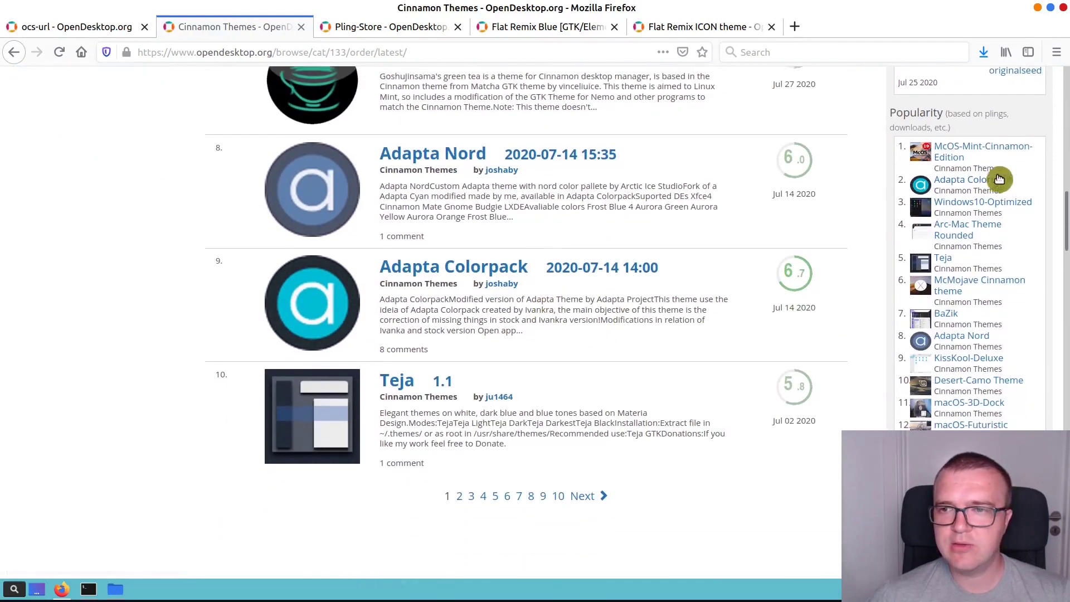
left_click(955, 151)
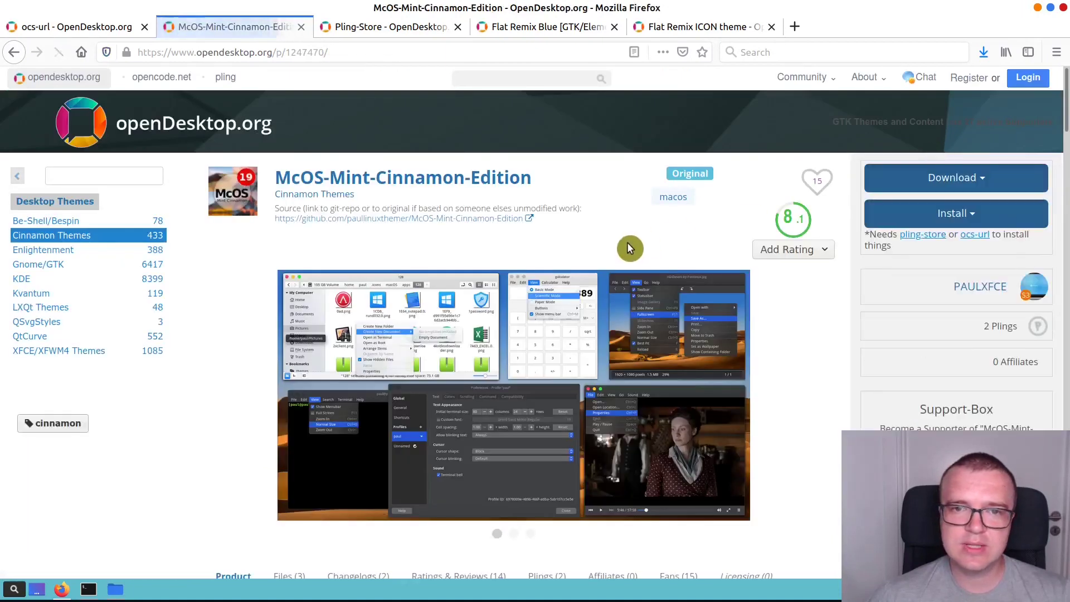
Step: Install McOS-MJV-Cinnamon-Edition-2.0.tar.gz from the product page through ocs-url and open the .themes folder containing it
scroll(688, 249, "down", 1)
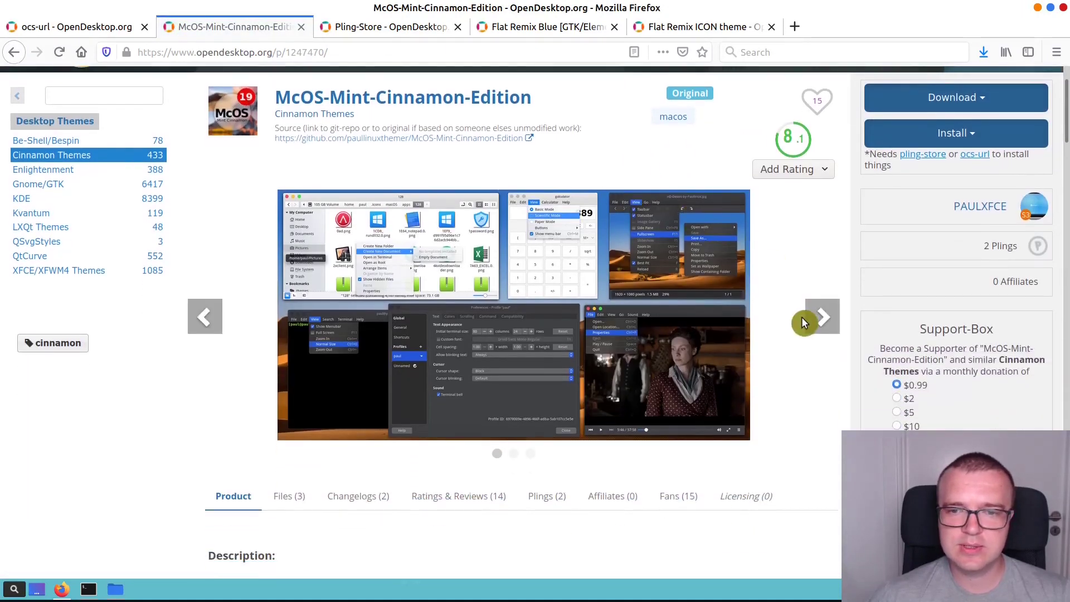
scroll(791, 317, "up", 1)
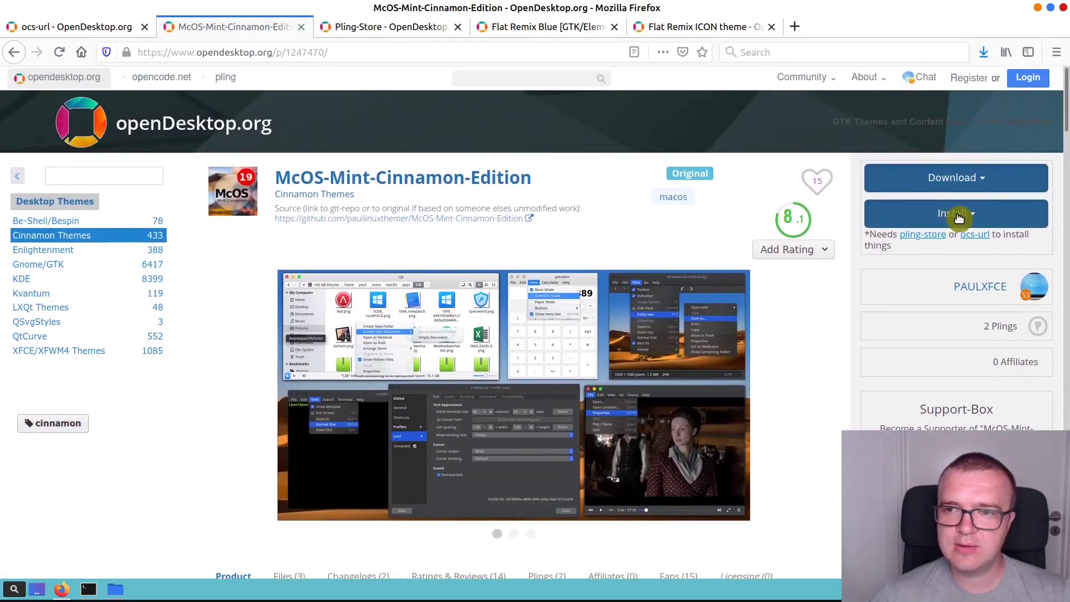
scroll(942, 231, "down", 1)
scroll(931, 241, "down", 1)
left_click(973, 174)
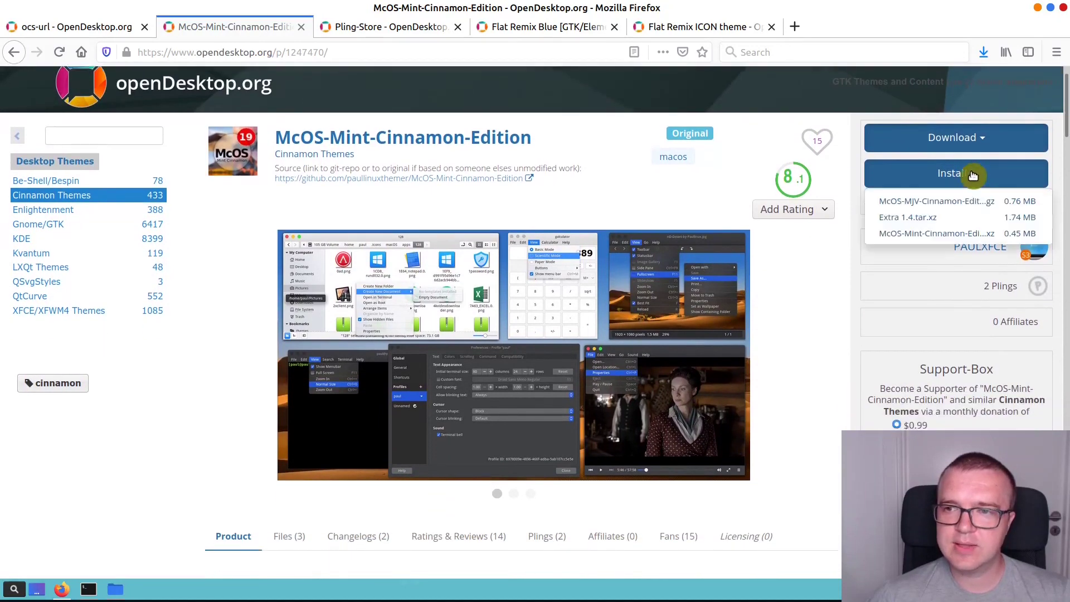
left_click(946, 202)
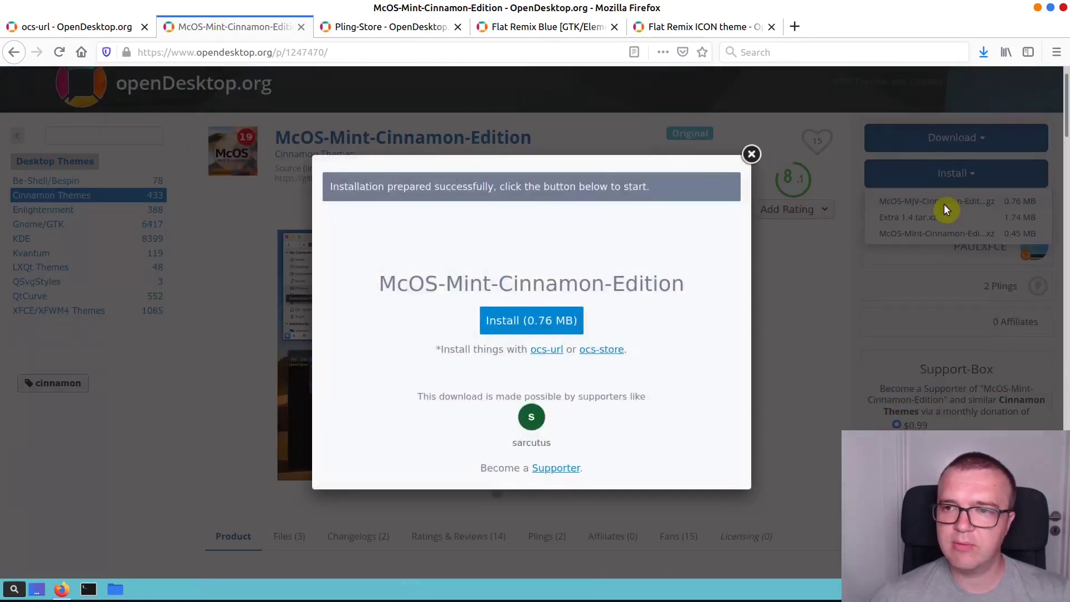
left_click(523, 325)
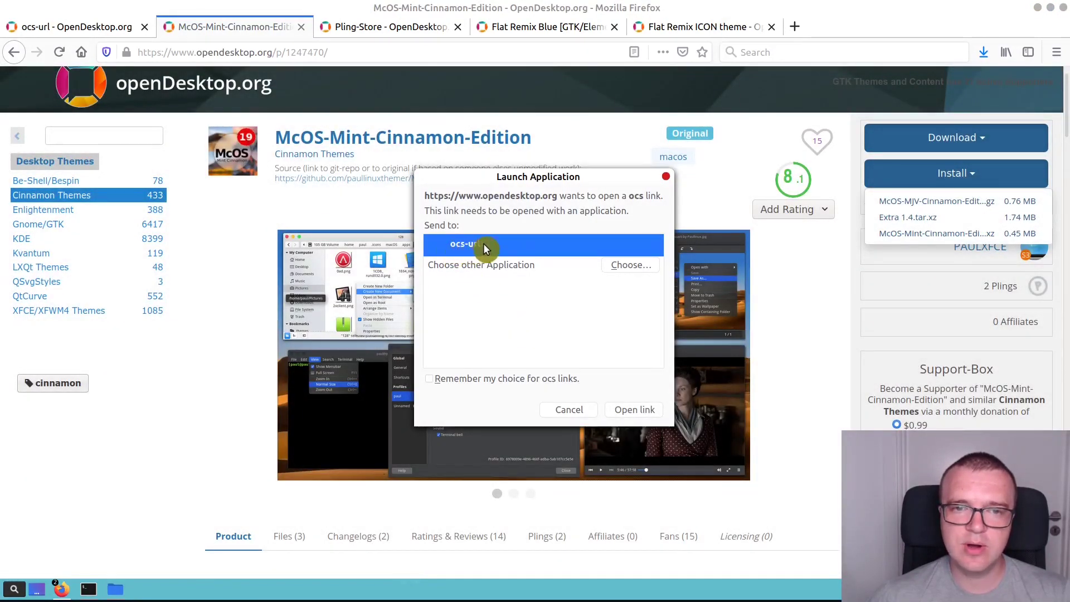
left_click(641, 411)
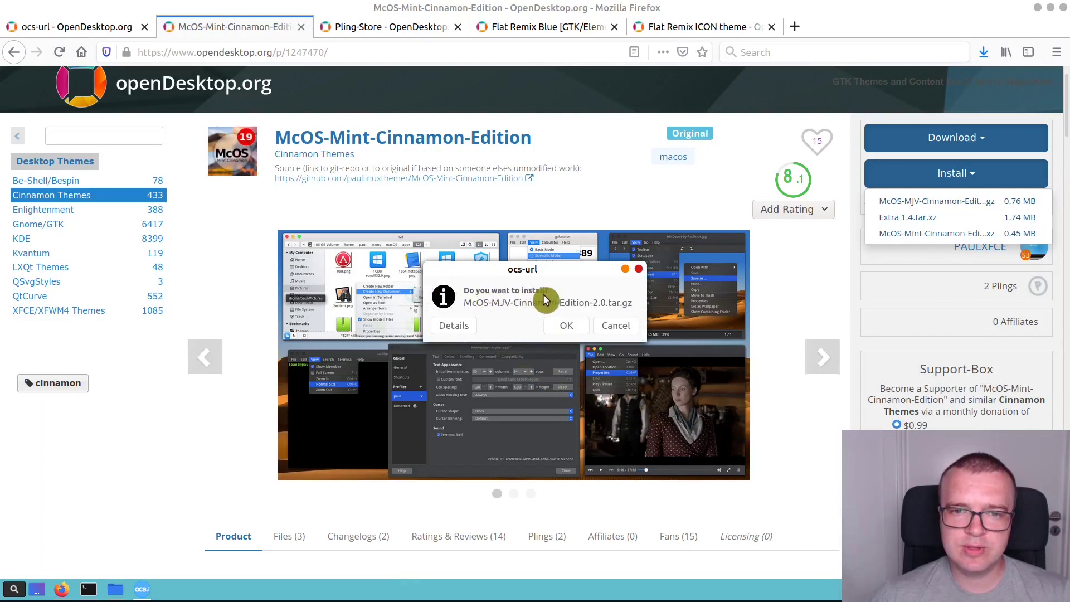
left_click(570, 328)
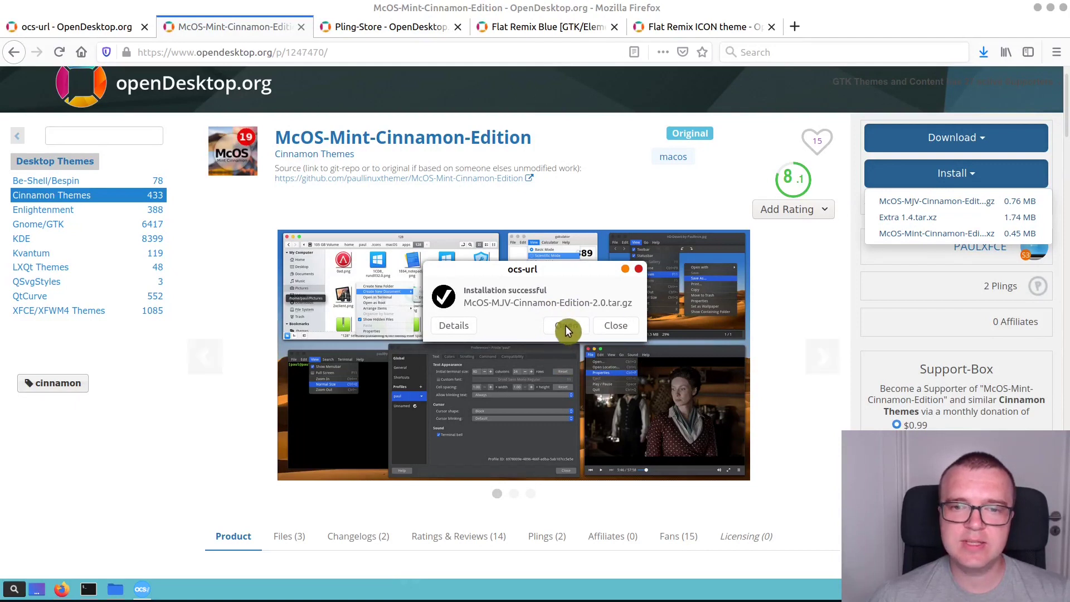
left_click(566, 329)
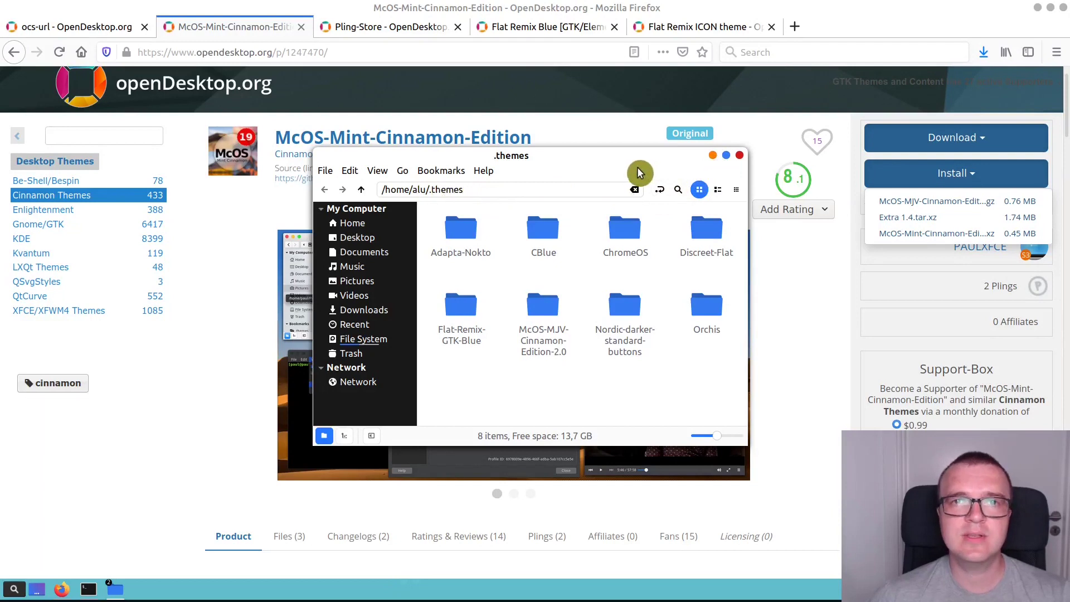
Step: Check the McOS-Mint-Cinnamon-Edition file list against the folders in .themes, closing the folder window when done
left_click(215, 400)
scroll(243, 480, "down", 3)
left_click(289, 415)
scroll(298, 441, "down", 3)
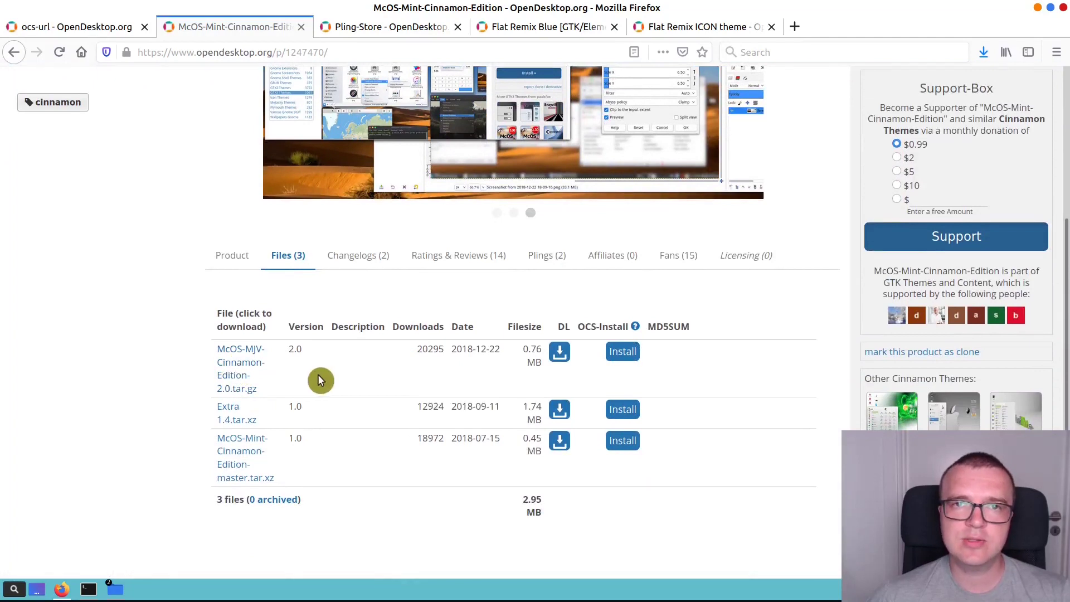
left_click(114, 589)
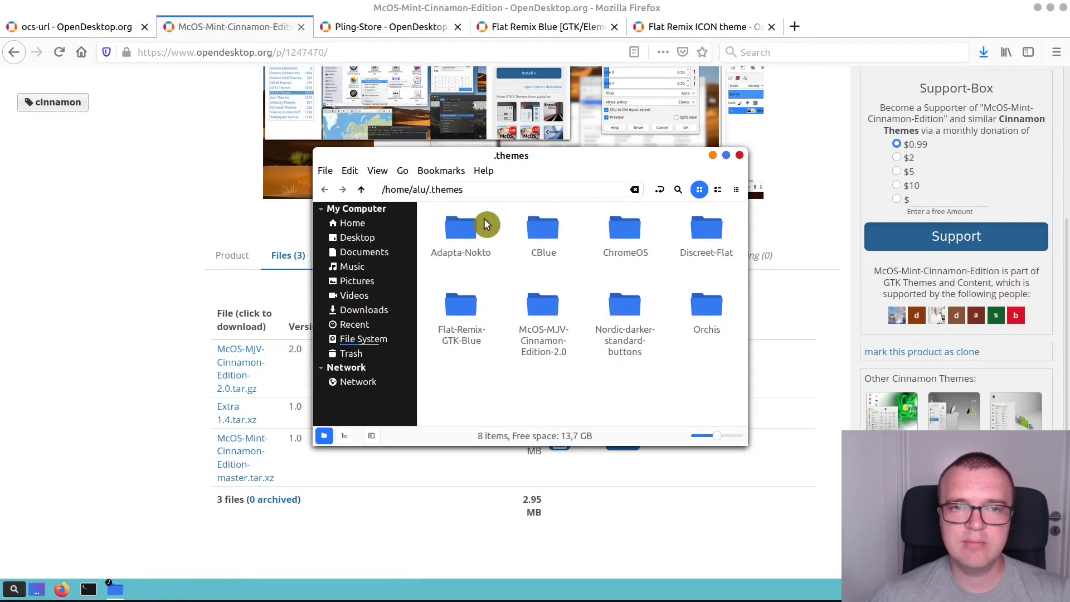
left_click(740, 155)
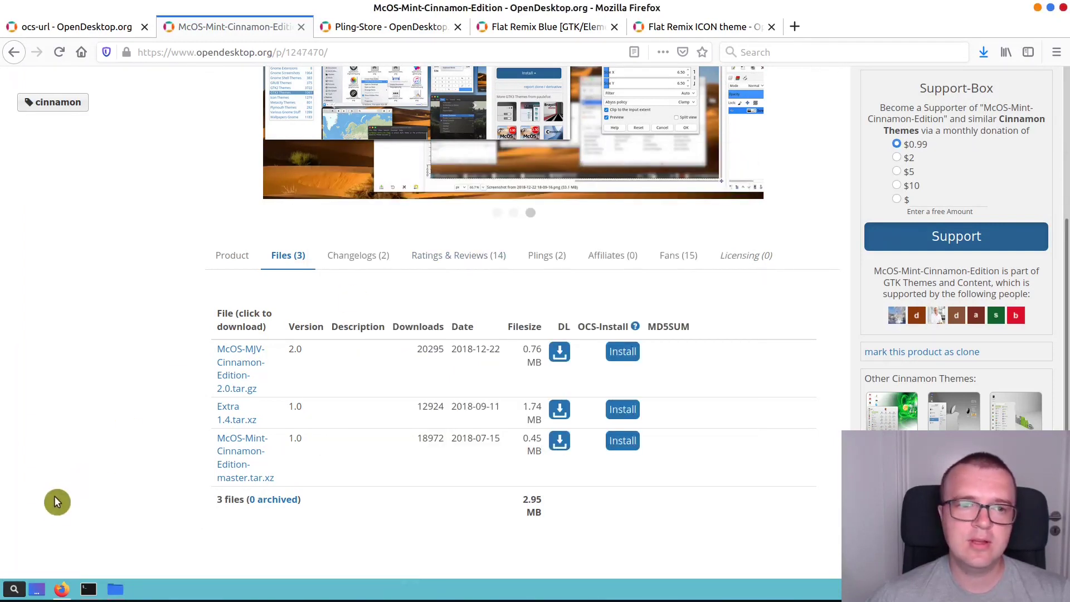
Step: In the Themes page of System Settings, set both the window borders and the controls to McOS-MJV-Cinnamon-Edition-2.0
left_click(14, 589)
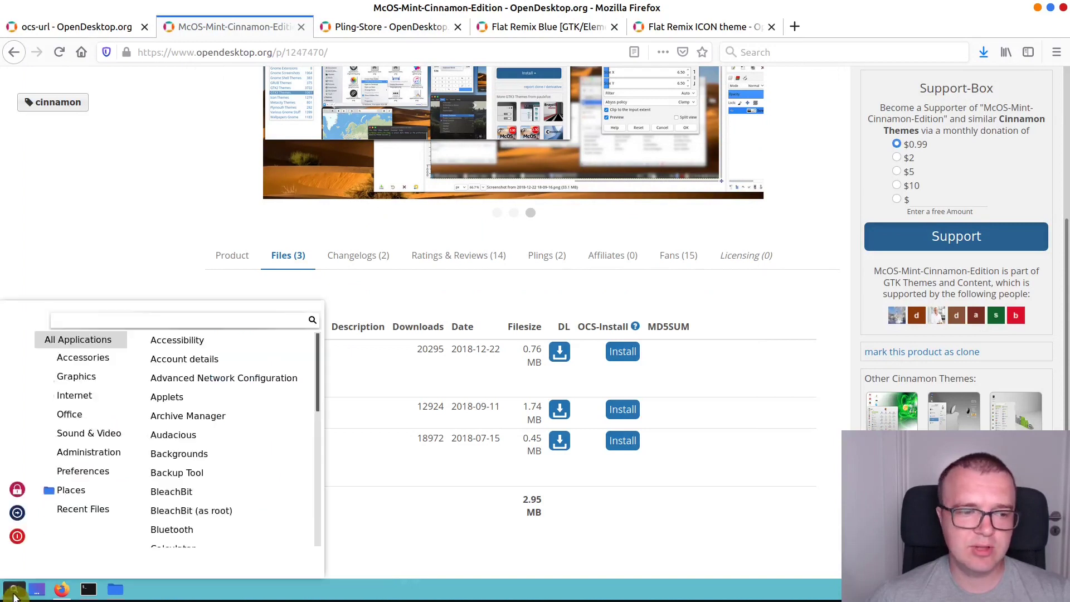
left_click(21, 376)
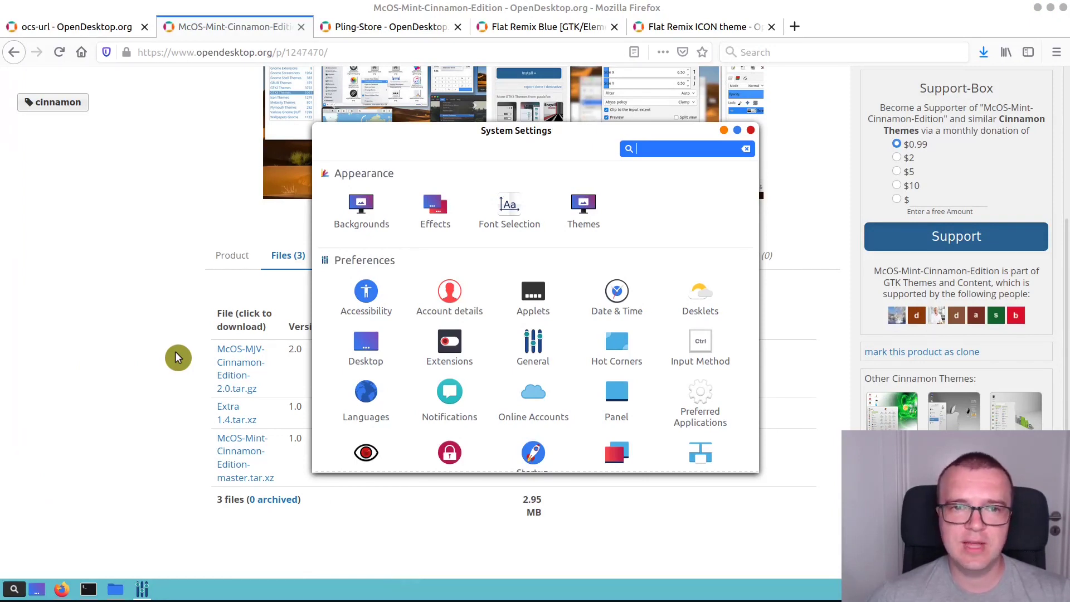
left_click(586, 214)
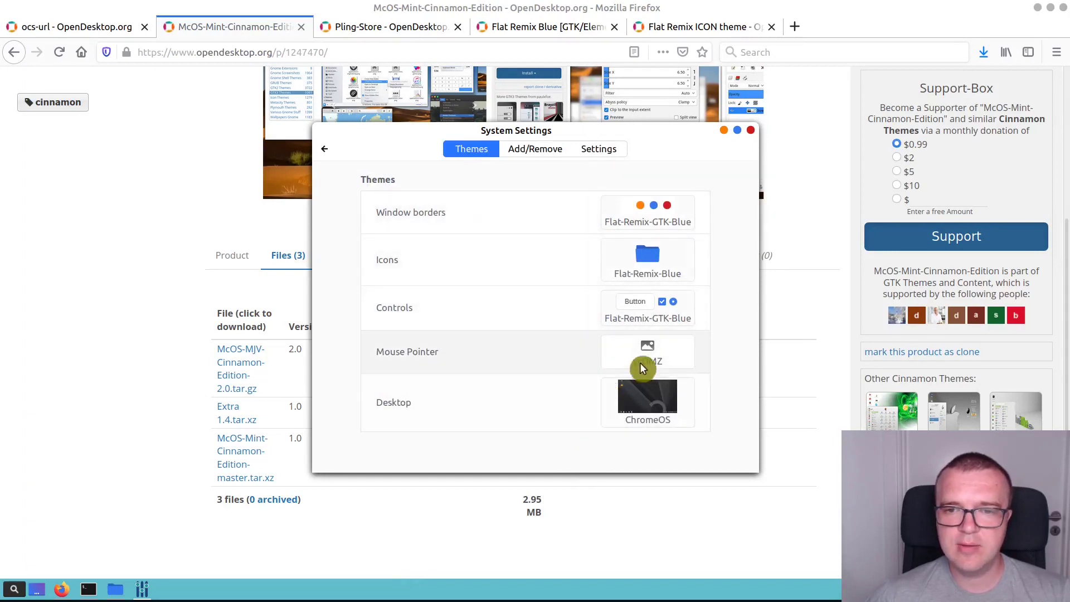
left_click(618, 220)
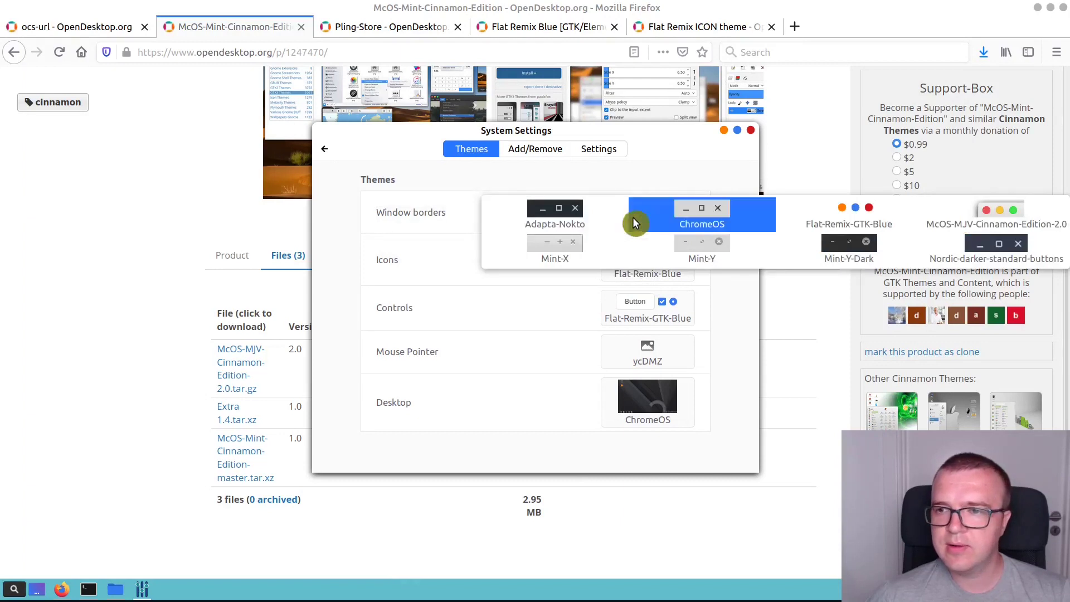
left_click(993, 219)
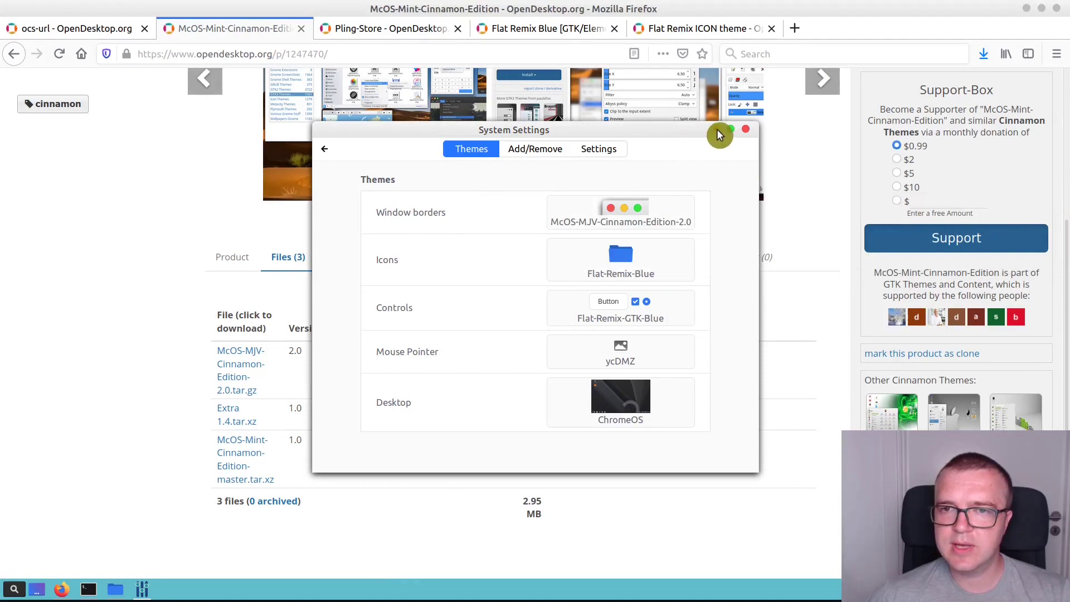
left_click(662, 315)
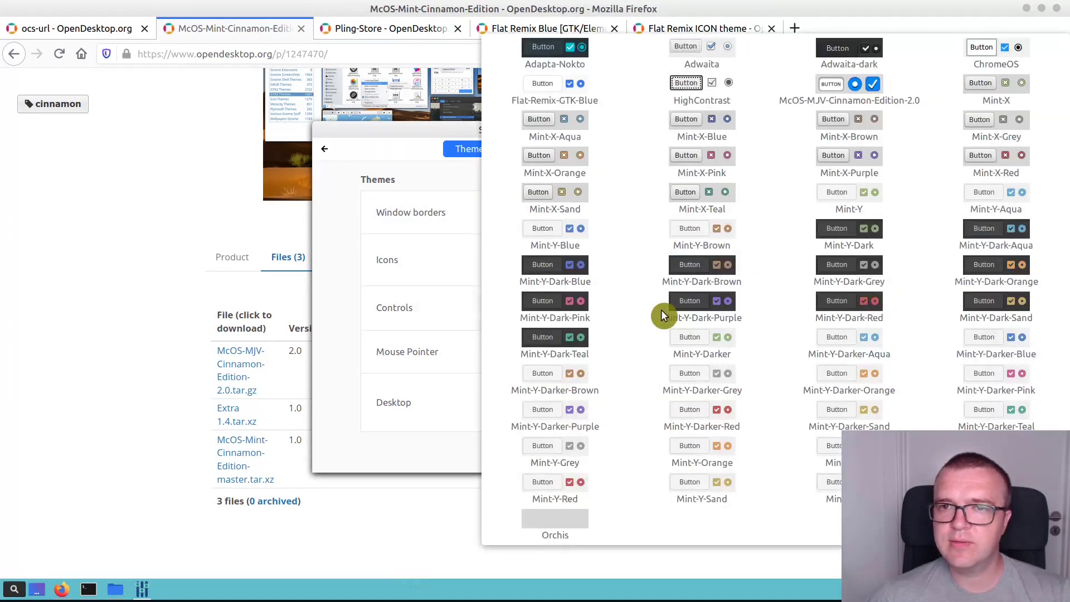
left_click(843, 90)
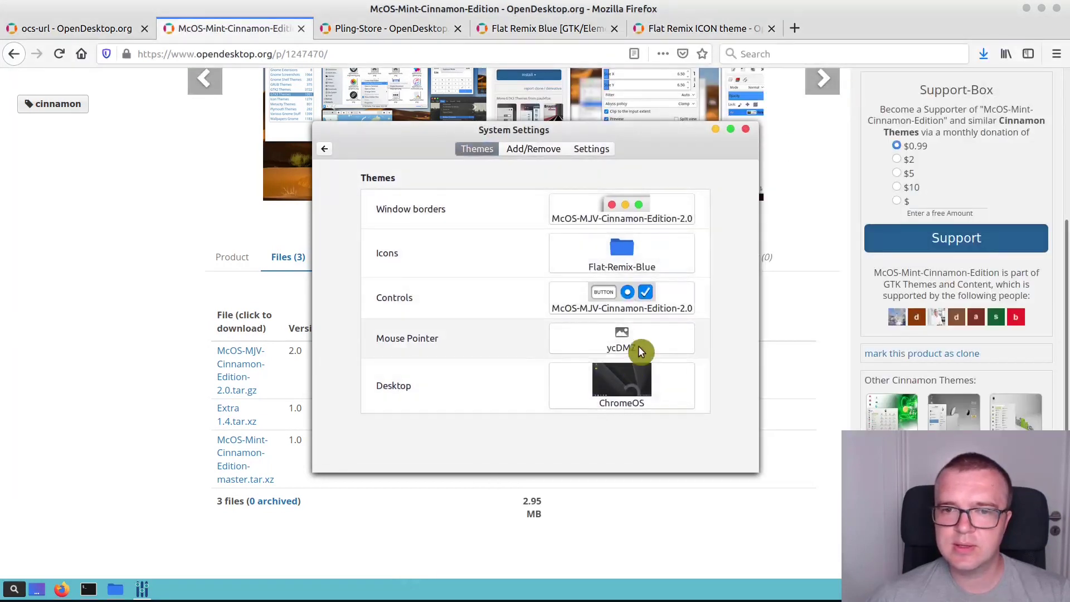
Step: Look through the desktop theme choices without picking one, and move Firefox aside to preview the new style on the settings and terminal windows
left_click(634, 387)
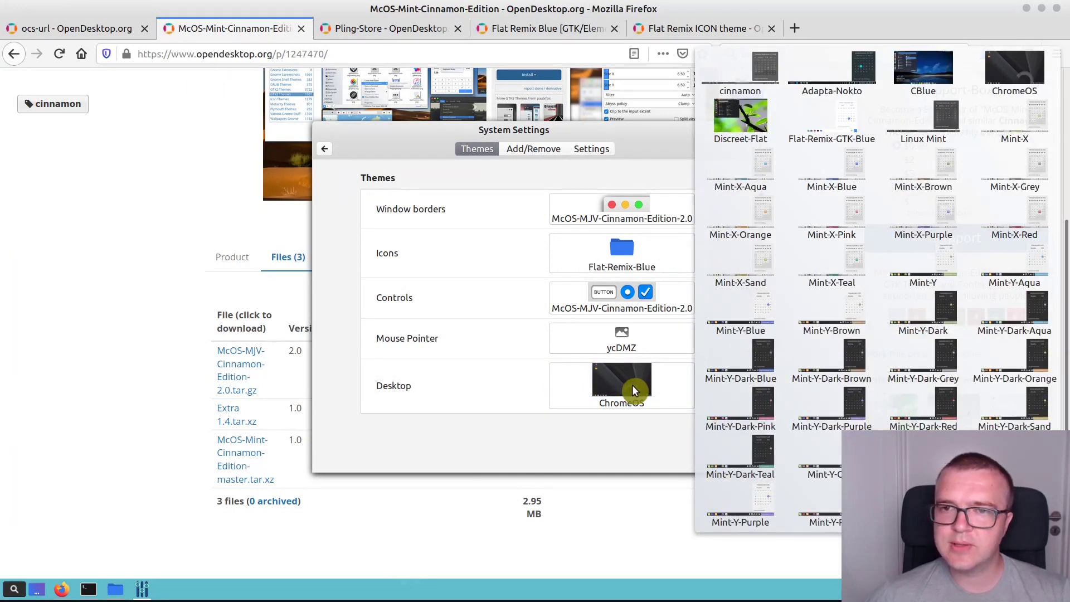
left_click(478, 397)
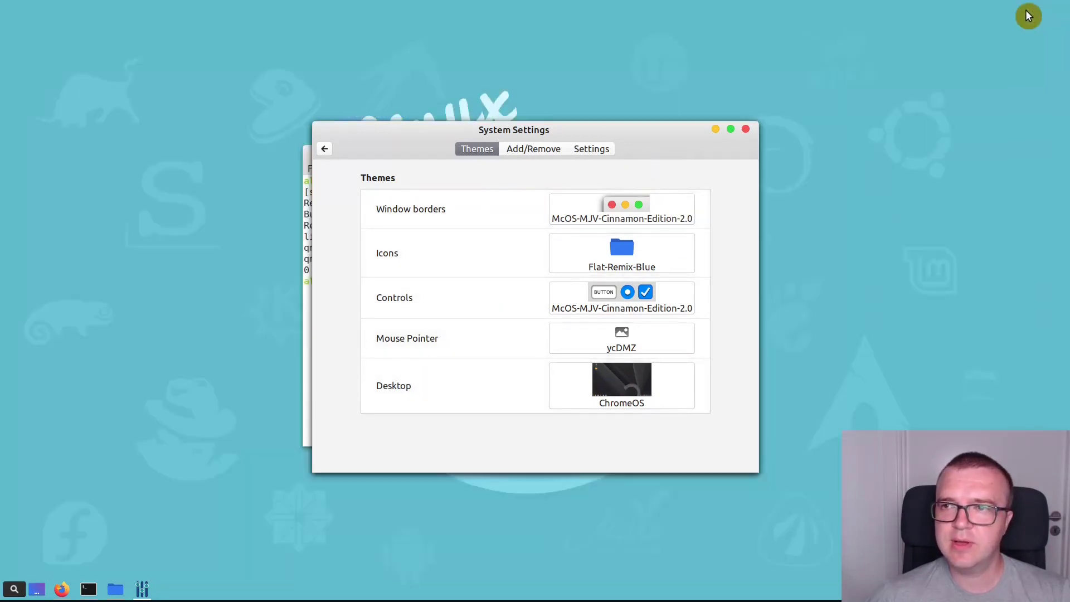
left_click(1026, 8)
left_click_drag(570, 130, 852, 44)
left_click(516, 151)
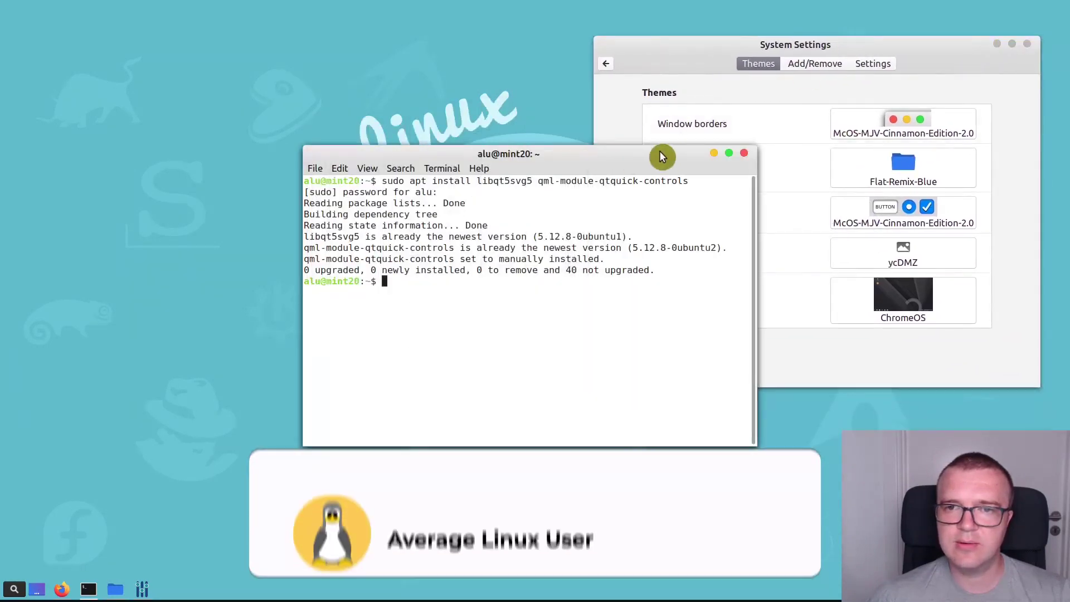
left_click_drag(661, 158, 612, 167)
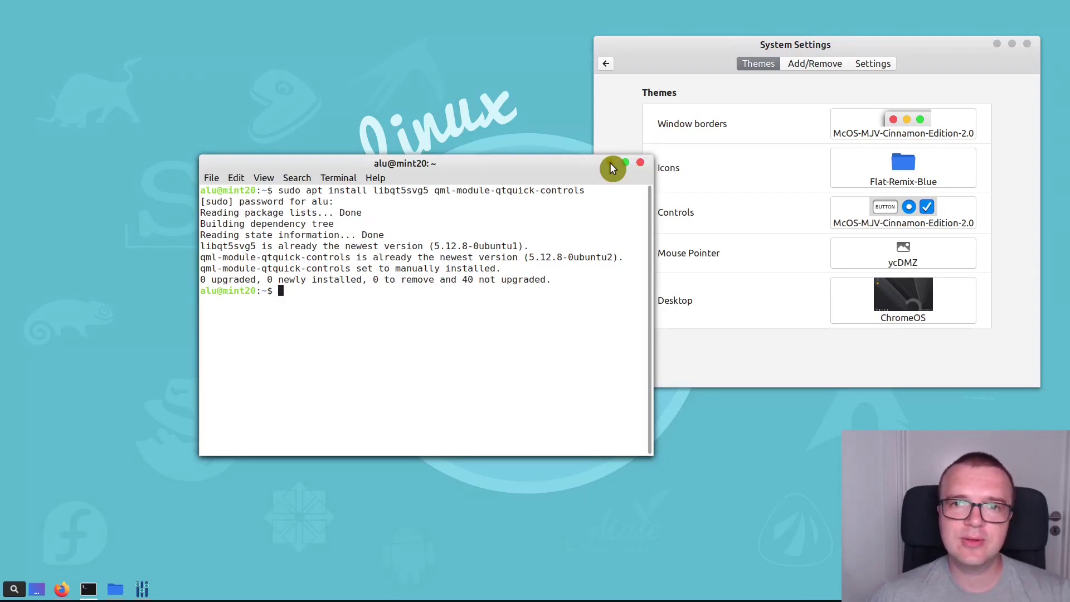
Step: Switch to Firefox and download pling-store-5.0.2-1-x86_64.AppImage from the Pling-Store page, saving the file
left_click(61, 589)
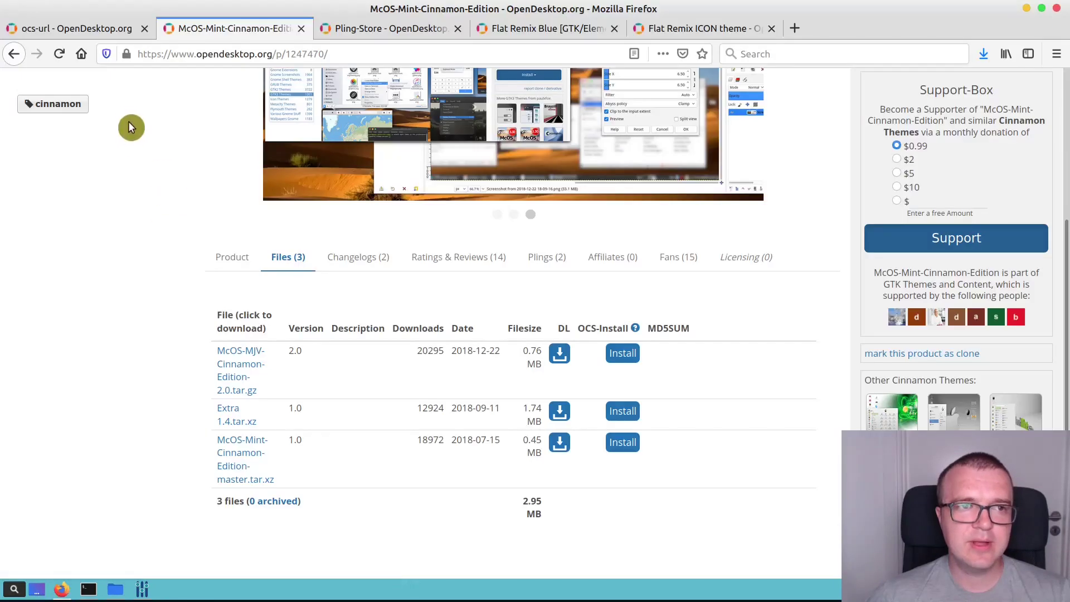
left_click(361, 35)
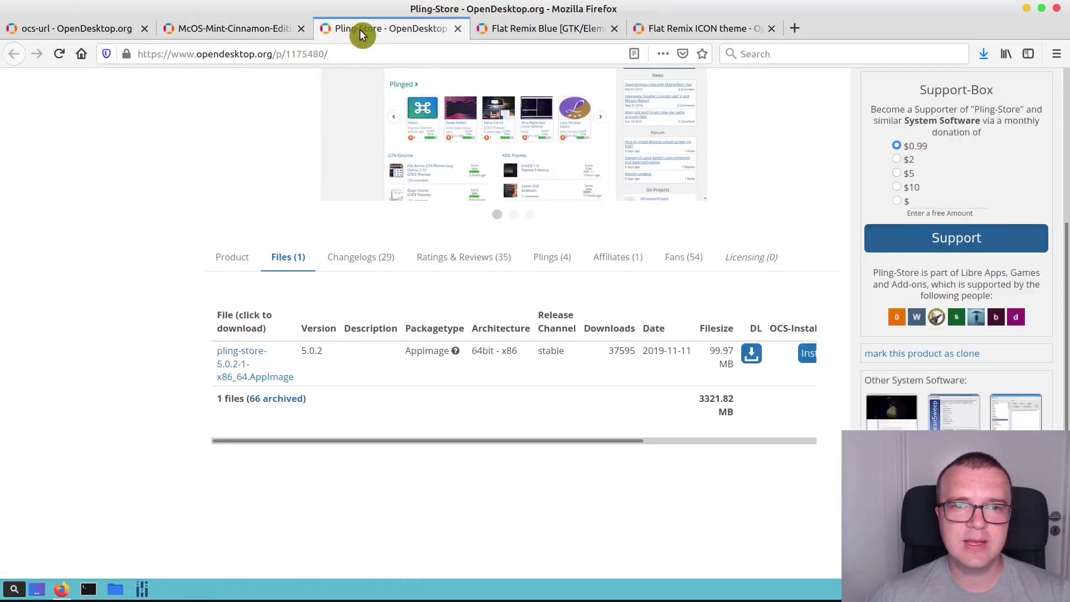
scroll(341, 243, "up", 5)
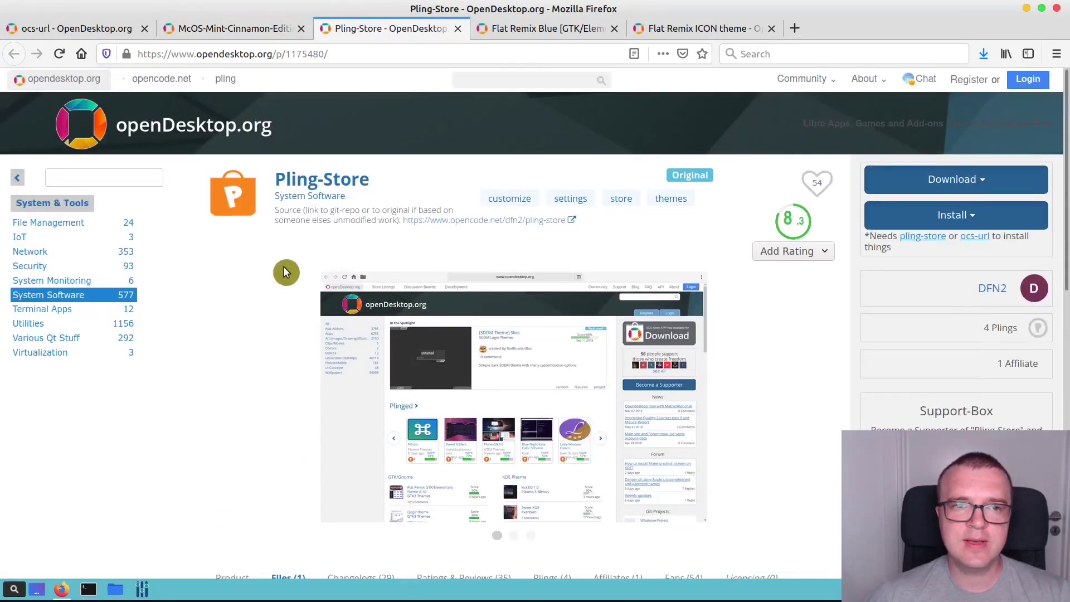
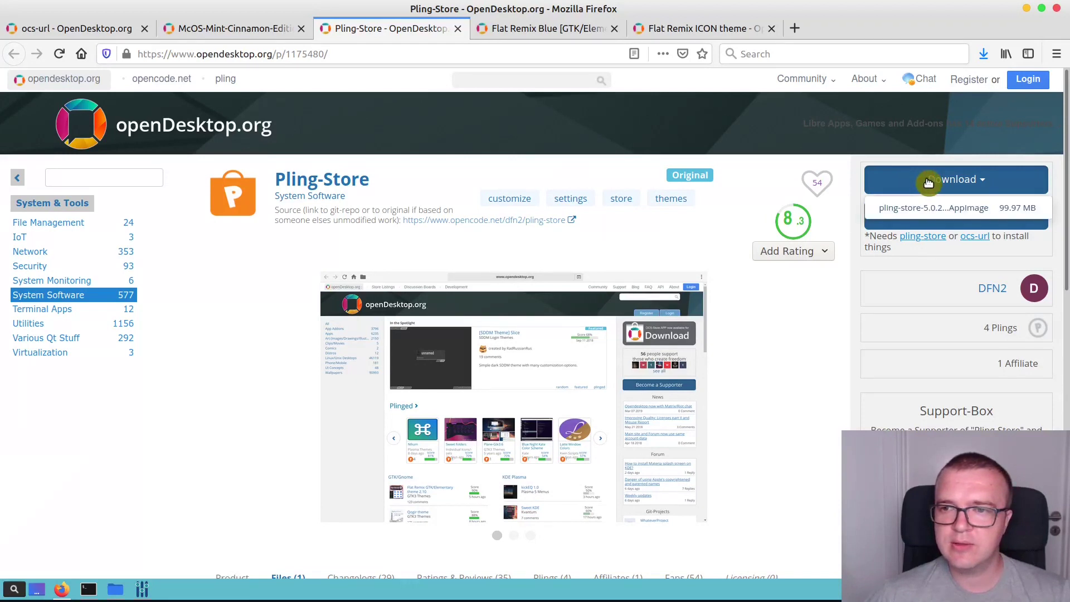
left_click(918, 209)
left_click(566, 312)
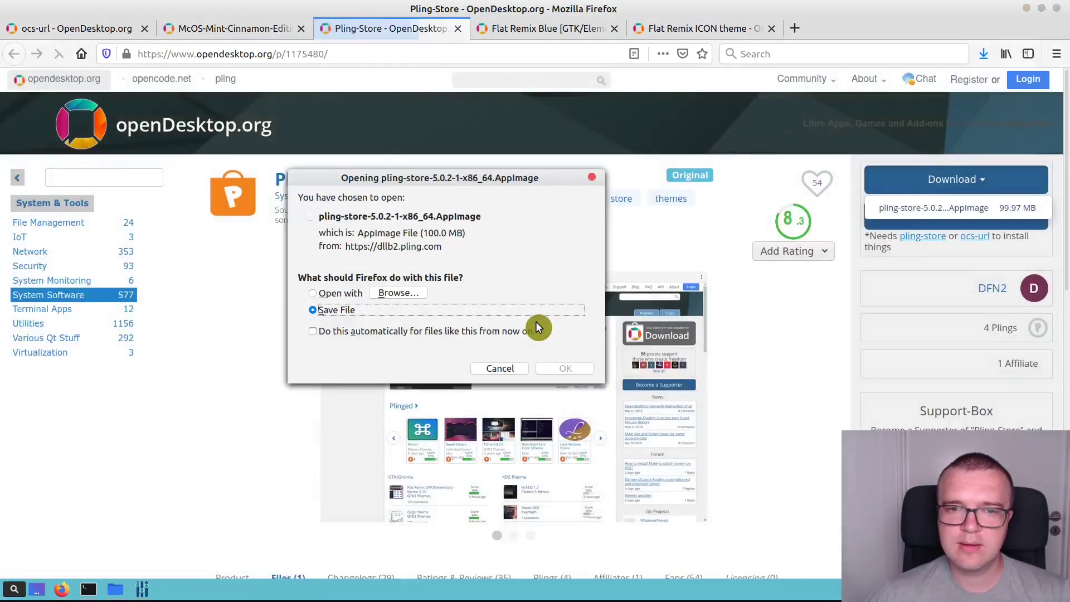
left_click(571, 370)
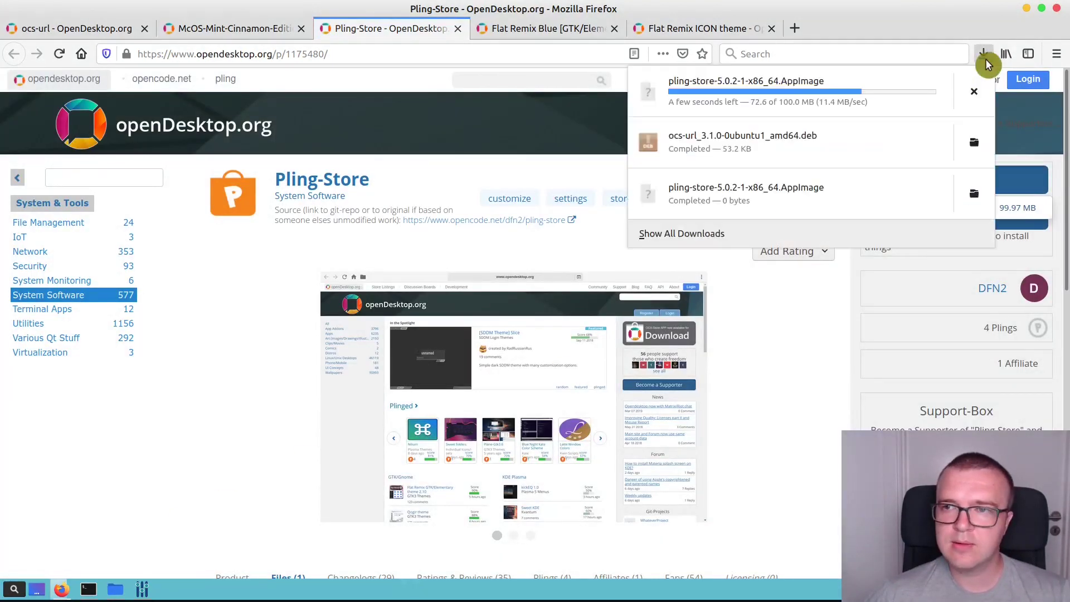
Step: In the Downloads folder, change the permissions of pling-store-5.0.2-1-x86_64.AppImage to allow executing it as a program
left_click(116, 592)
left_click(115, 594)
left_click_drag(853, 21, 616, 77)
left_click(551, 175)
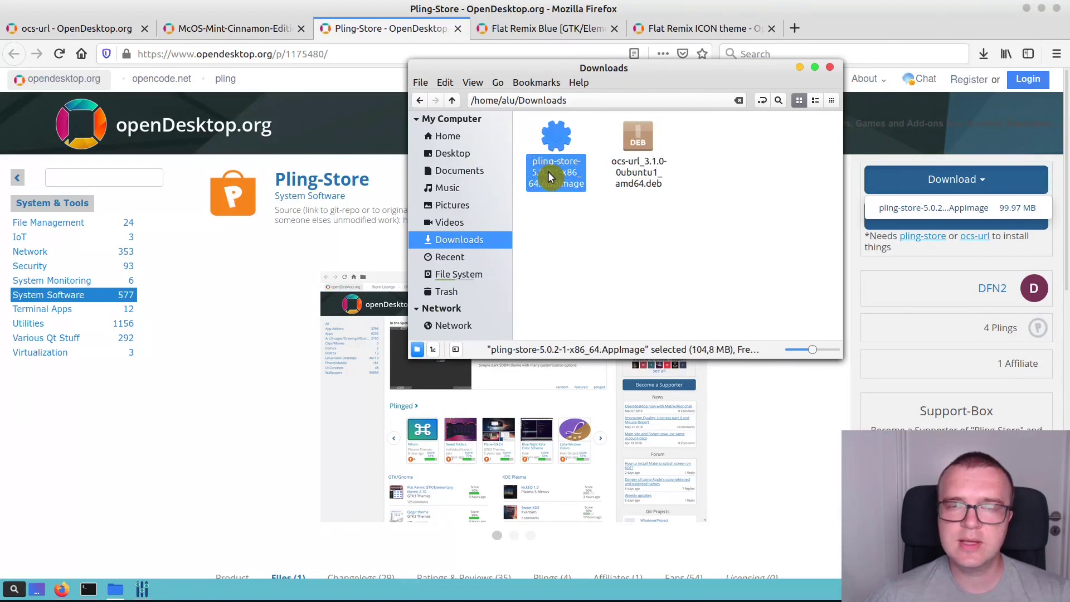
right_click(551, 177)
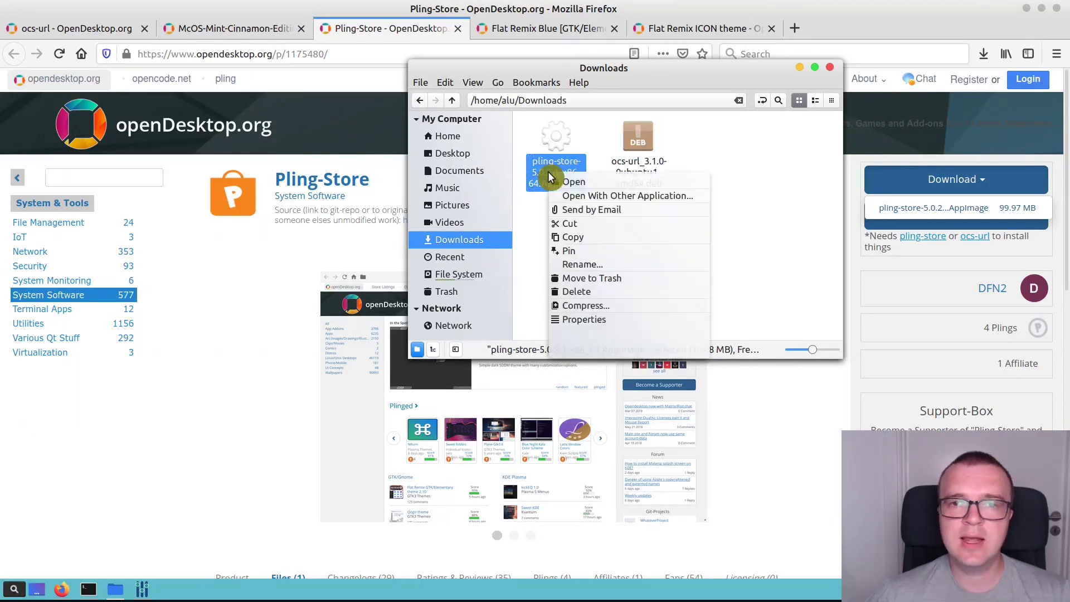
left_click(585, 327)
left_click(495, 151)
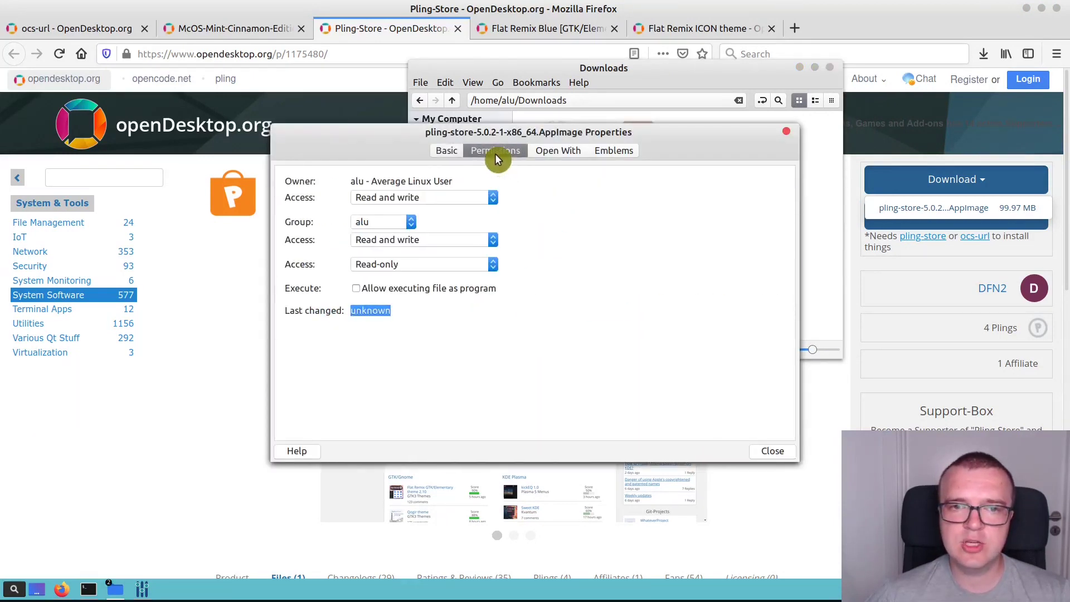
left_click(355, 288)
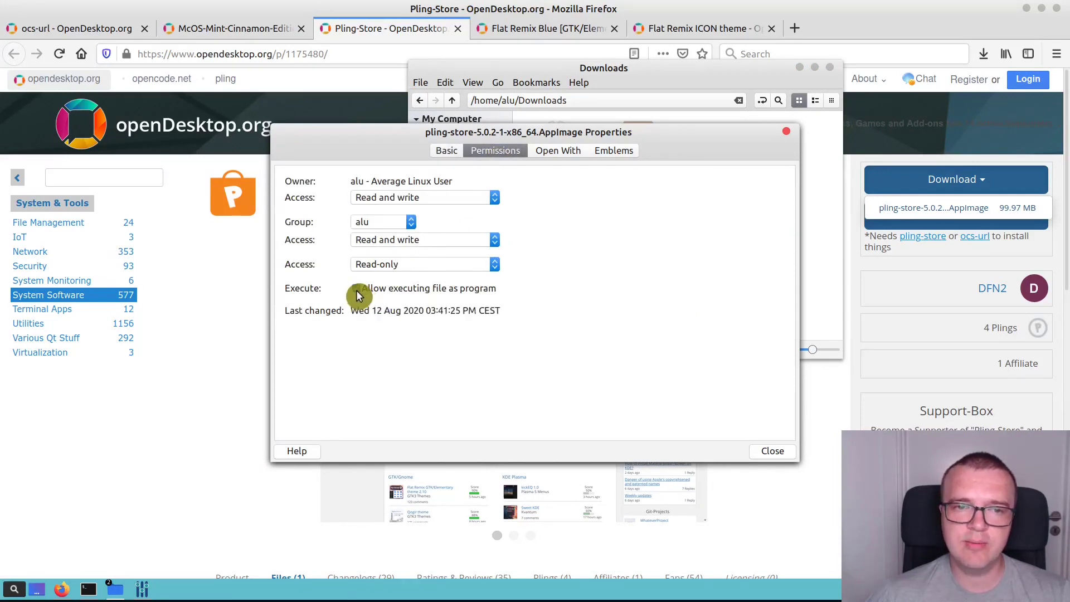
left_click(773, 452)
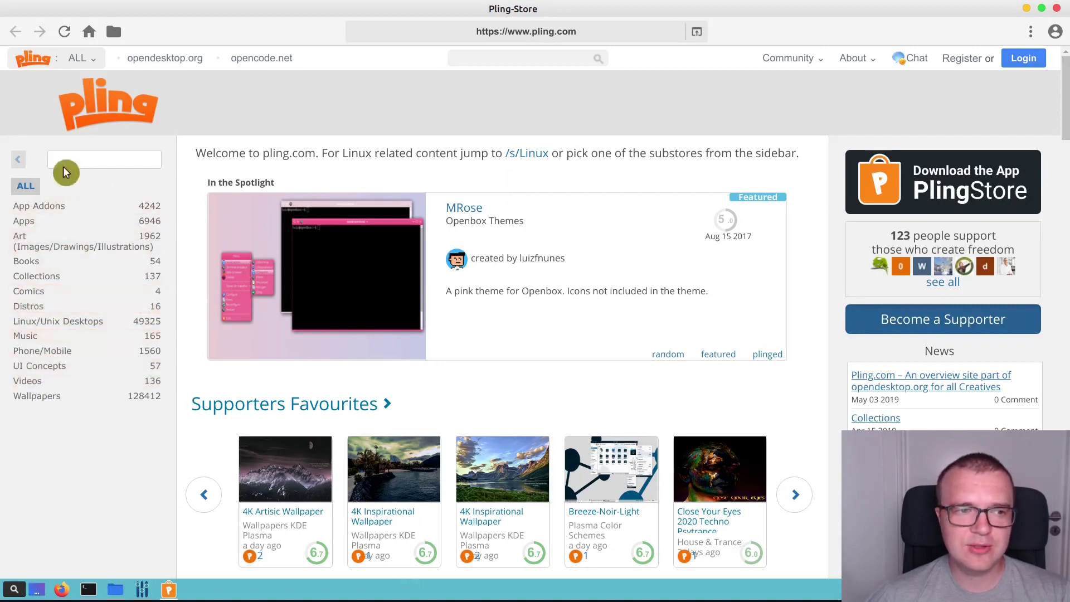
Step: Search Pling-Store for icons, open the Arc-ICONS set, and browse the Full Icon Themes category from there
left_click(510, 60)
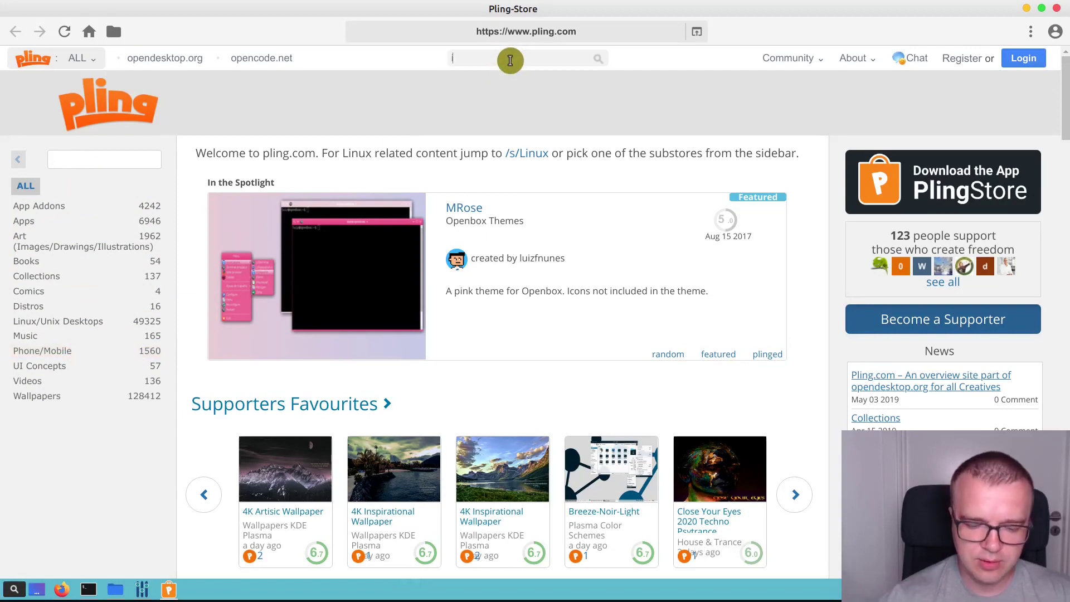
type("icons")
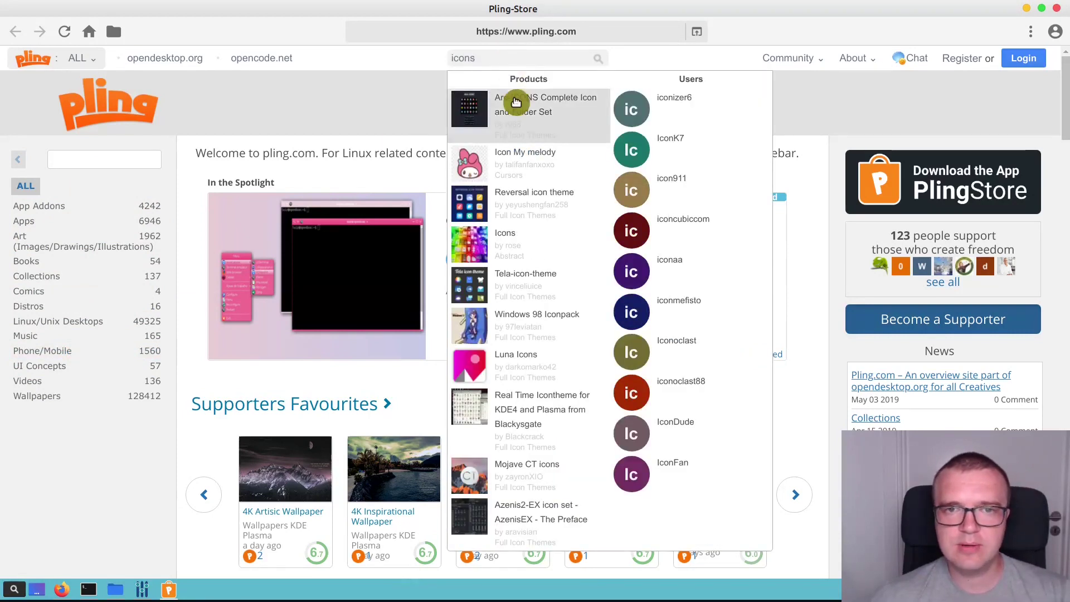
left_click(515, 102)
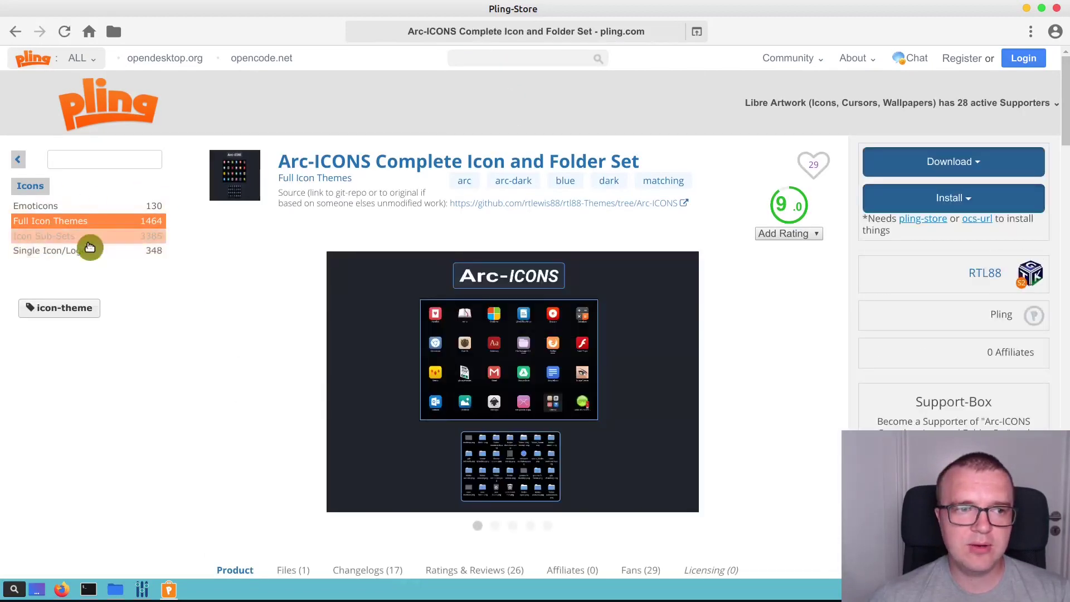
left_click(51, 225)
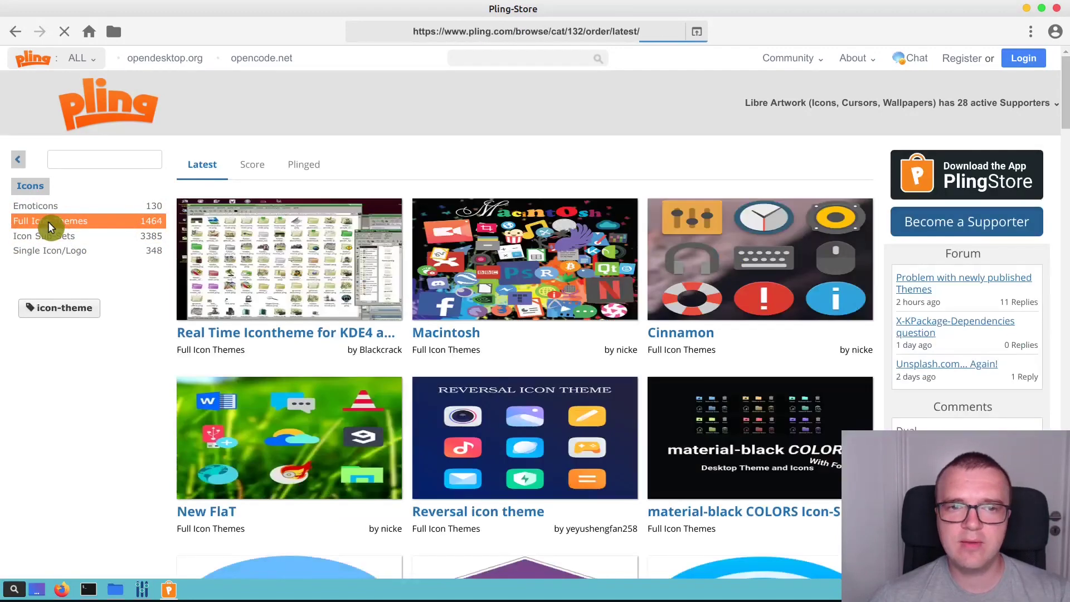
scroll(592, 226, "down", 4)
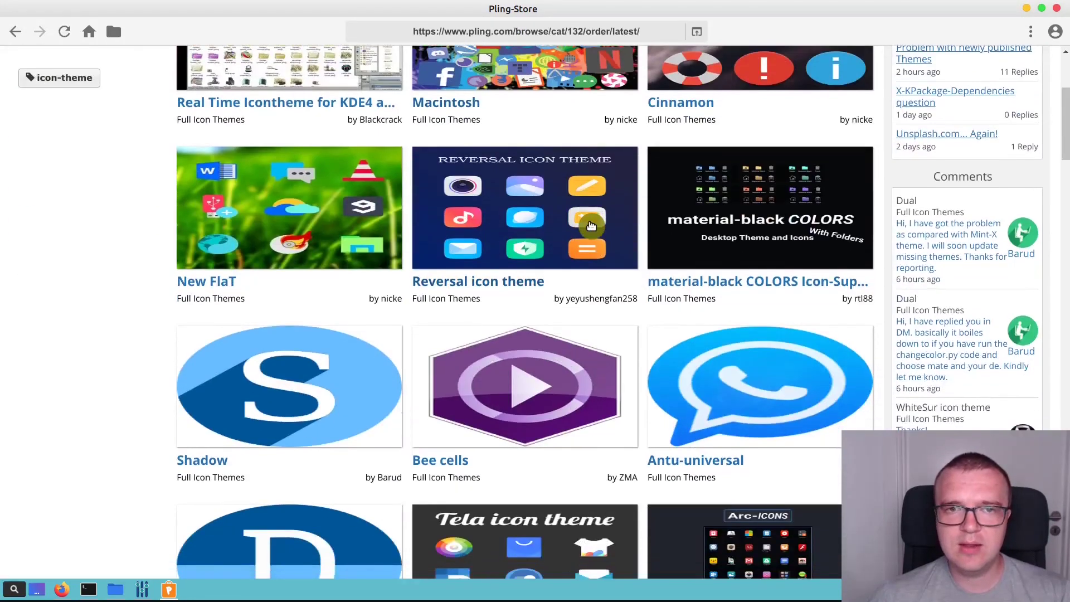
scroll(591, 226, "down", 7)
scroll(538, 245, "up", 12)
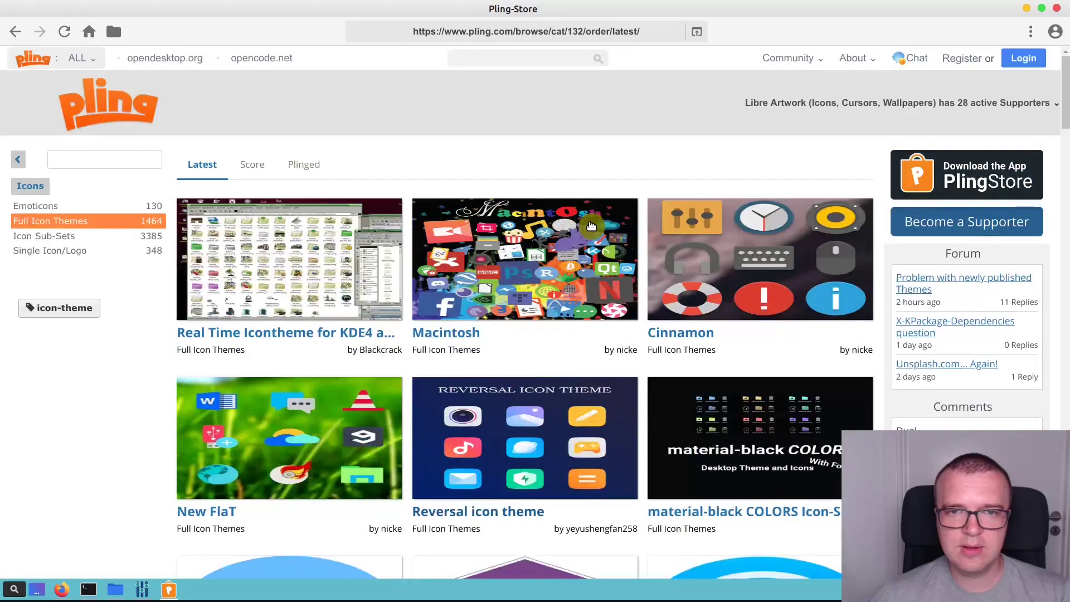
Step: Open the Macintosh icon theme in the Full Icon Themes listing and install its Macintosh.tar.xz file
left_click(504, 276)
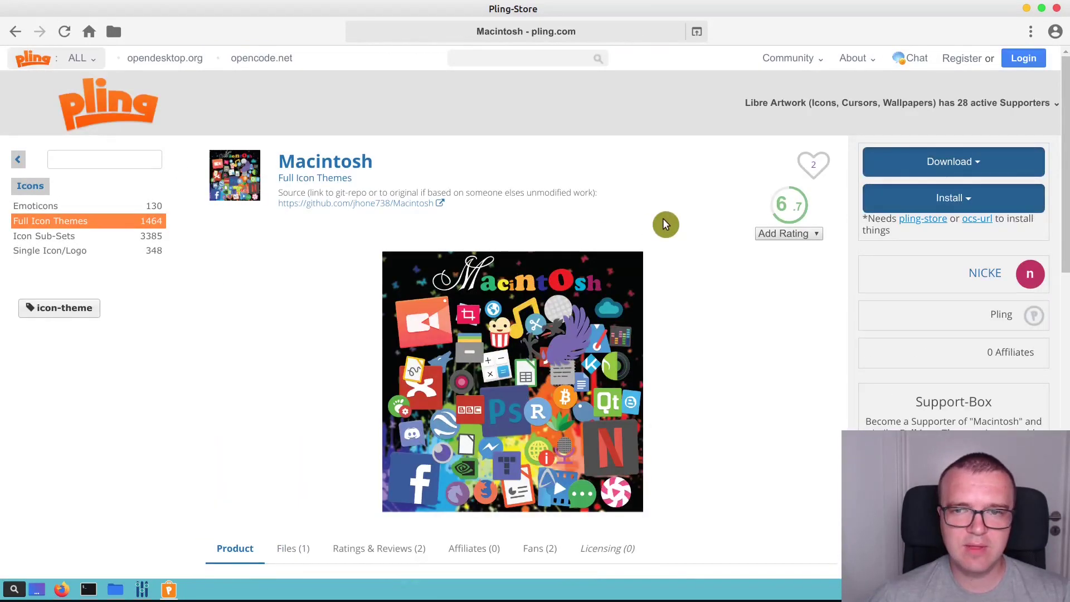
left_click(965, 200)
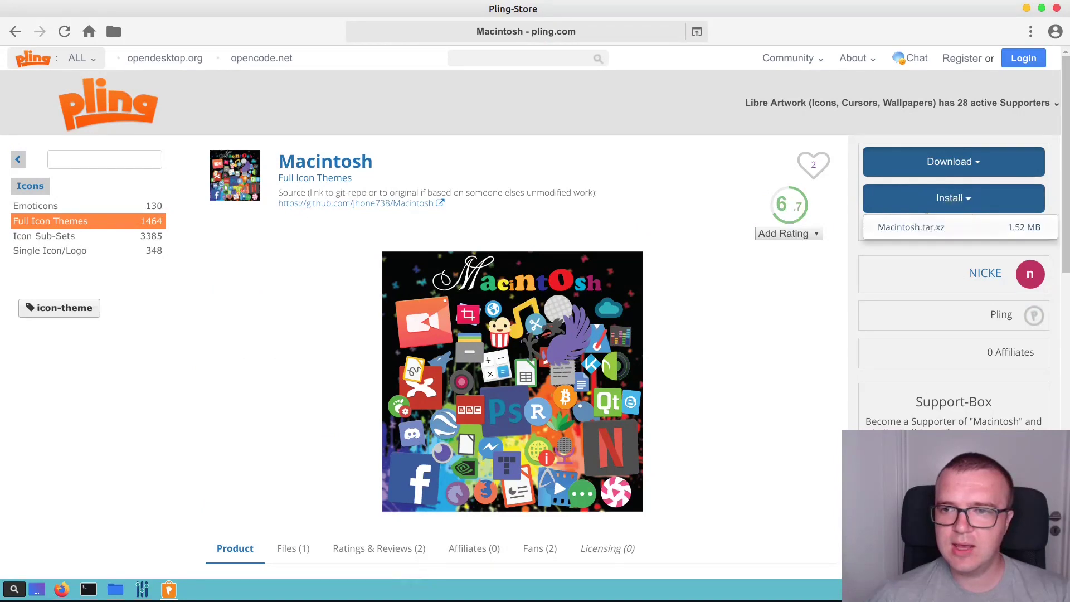
left_click(917, 225)
left_click(560, 309)
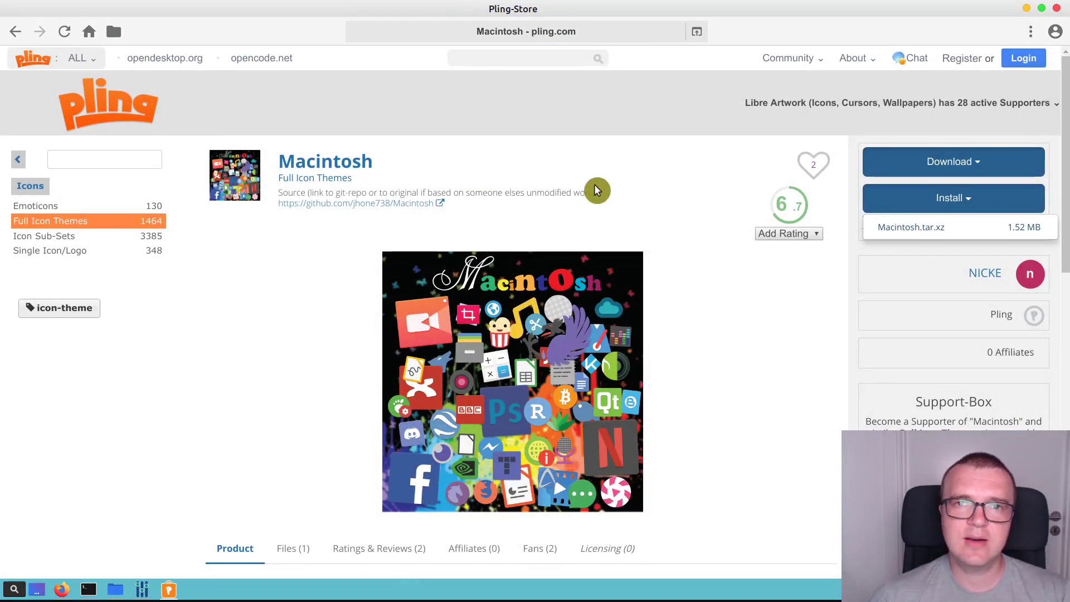
Step: Examine the installed icons in My Collection and the Macintosh theme's folder, closing both when finished
left_click(112, 34)
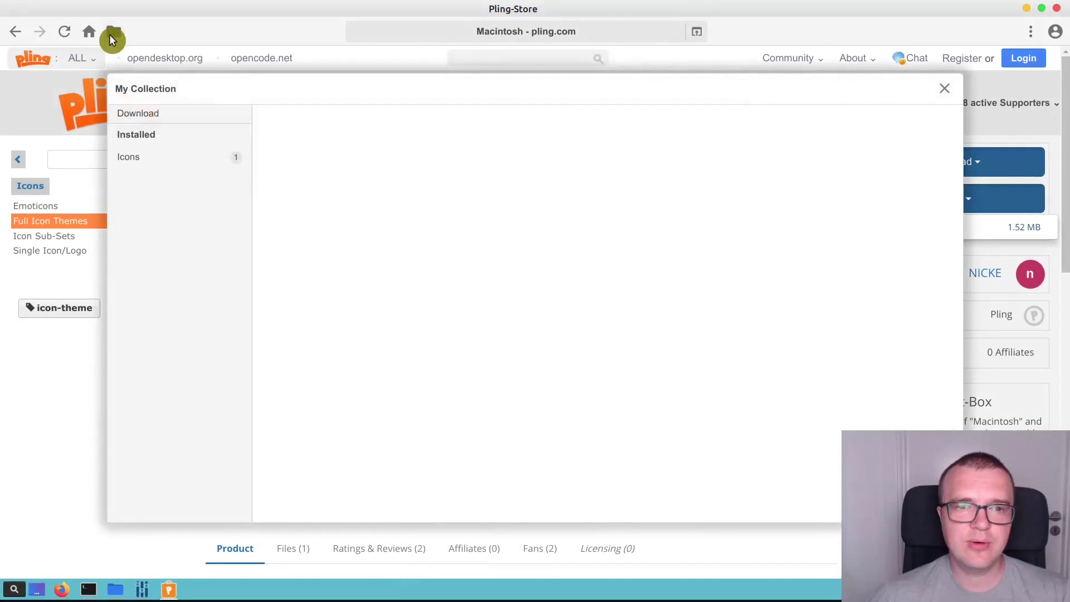
left_click(168, 157)
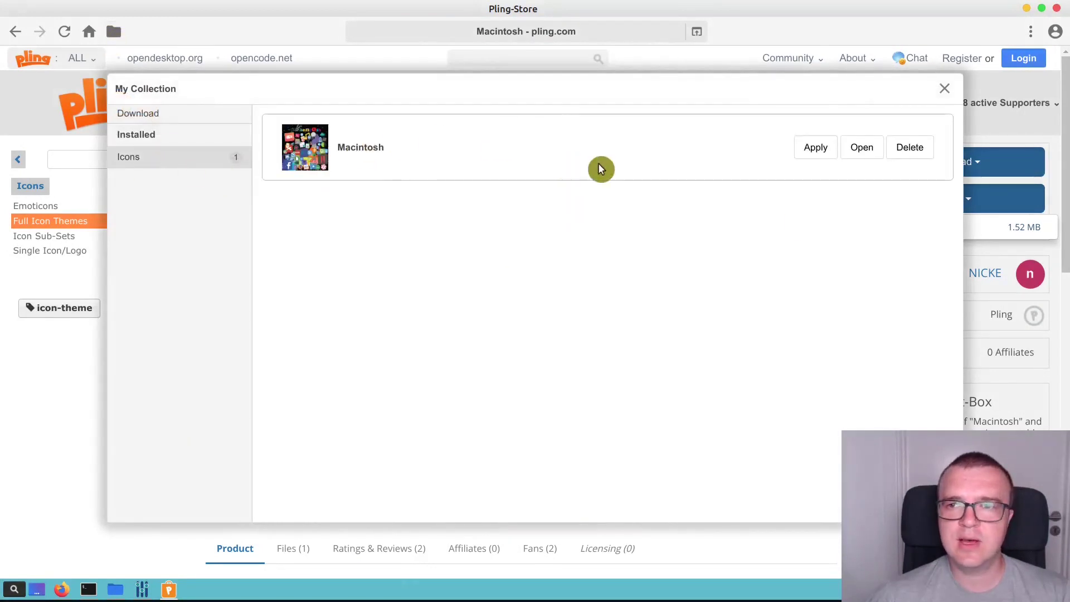
left_click(864, 151)
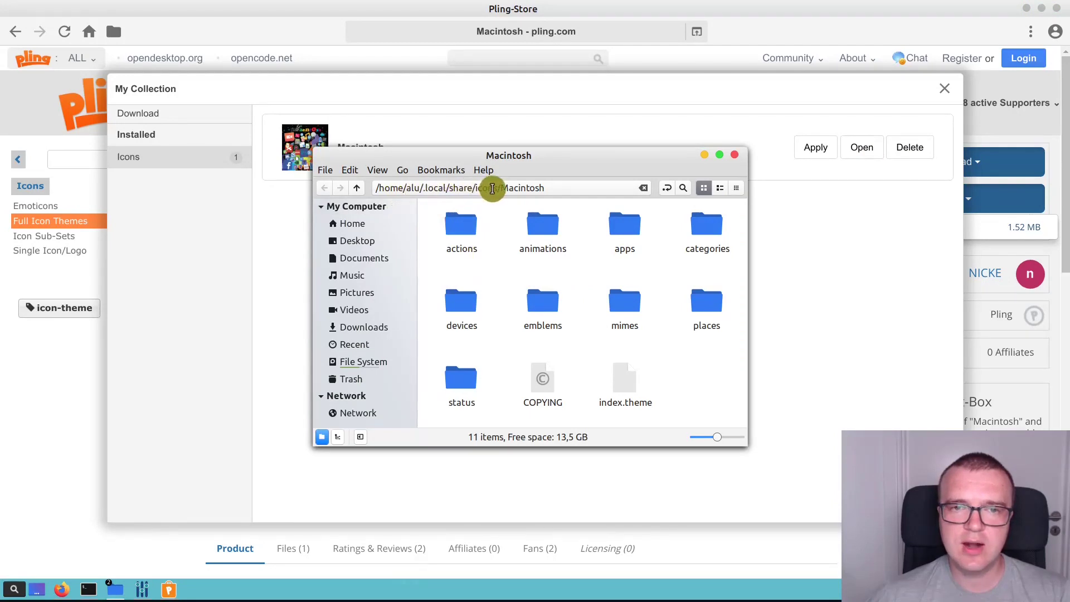
left_click(741, 157)
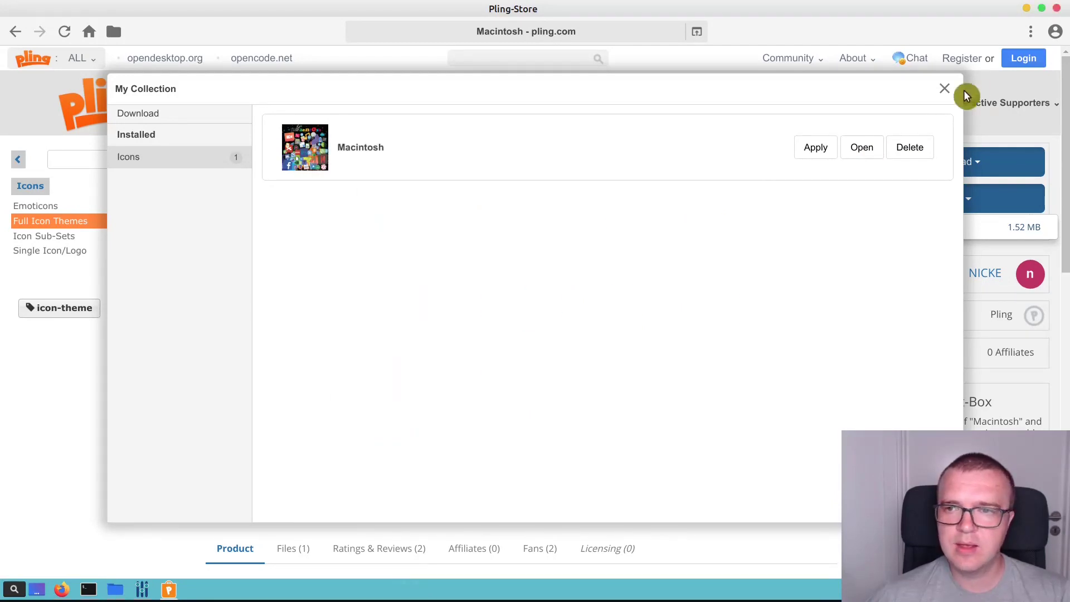
left_click(945, 88)
Step: Restart System Settings, go to its Themes page, and set the icons to Macintosh
right_click(142, 589)
left_click(146, 562)
left_click(12, 589)
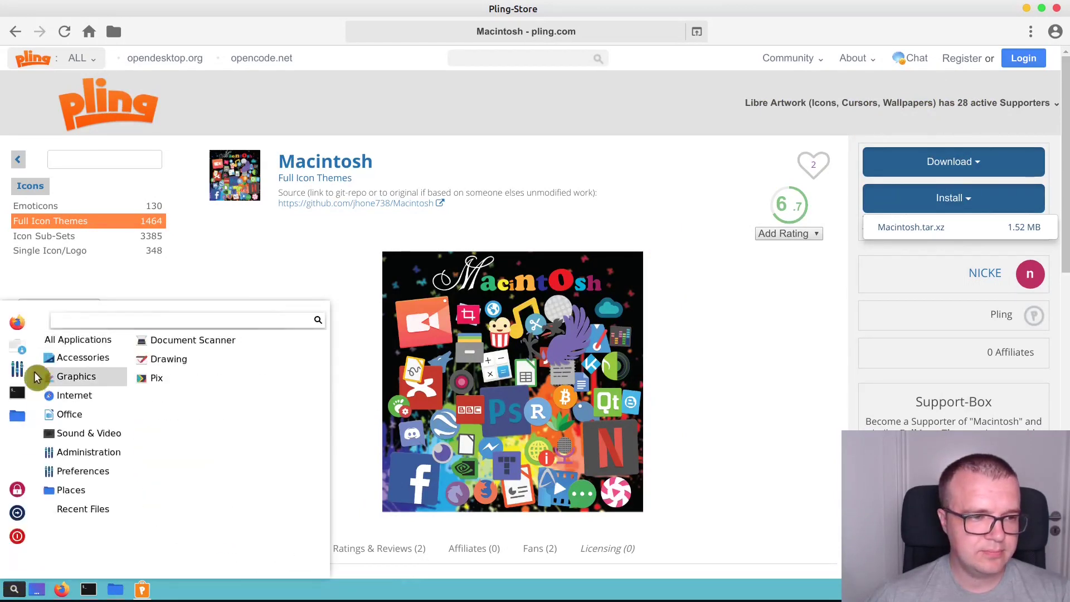
left_click(21, 369)
left_click(583, 214)
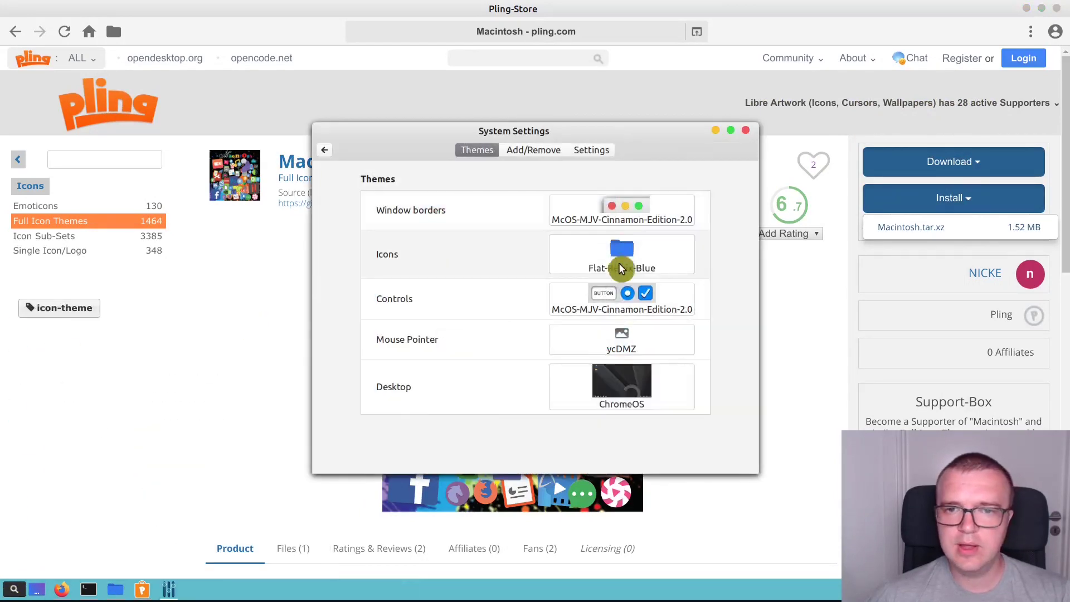
left_click(627, 266)
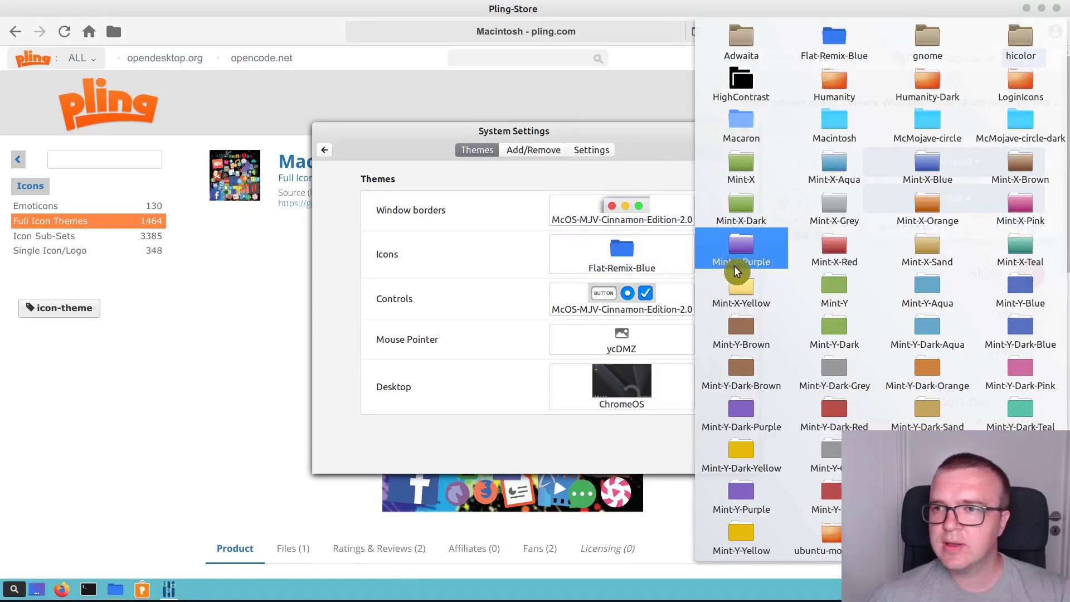
left_click(839, 134)
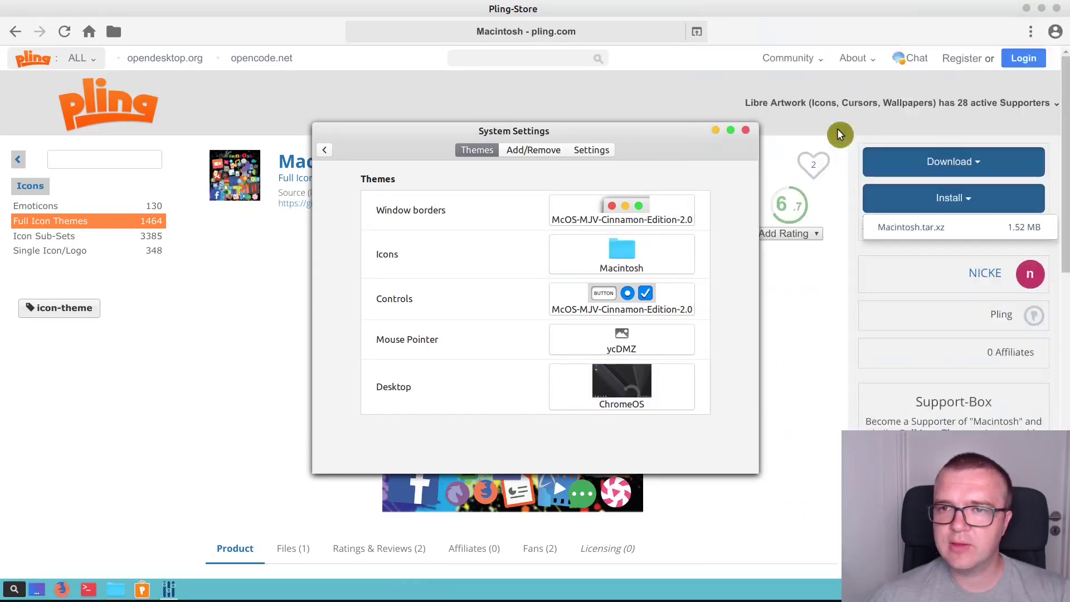
Step: Close the System Settings, Downloads and terminal windows, and open the home folder to preview the new icons
left_click(749, 133)
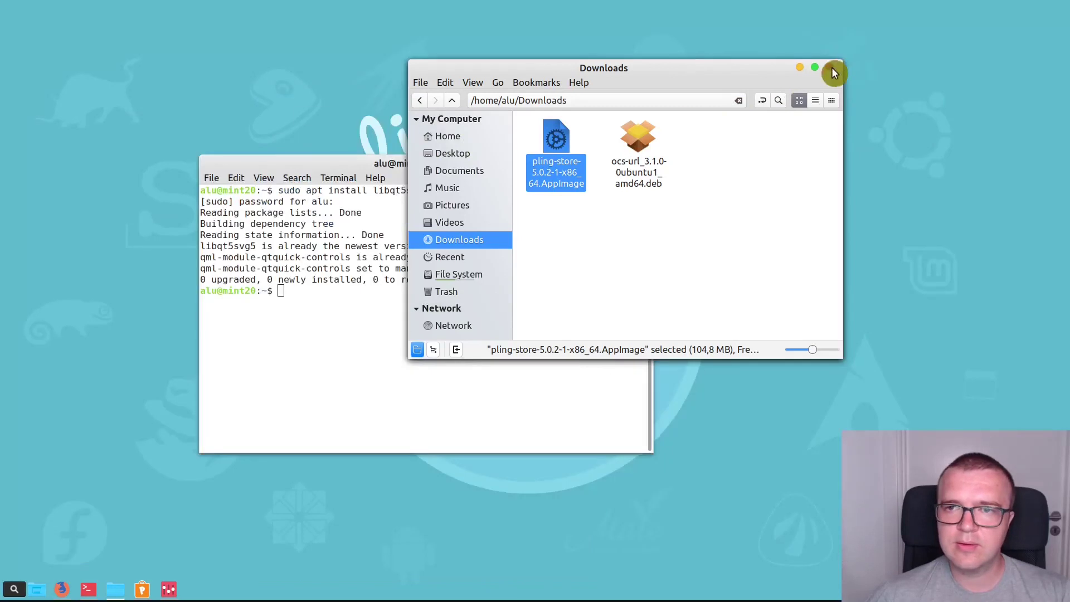
left_click(831, 68)
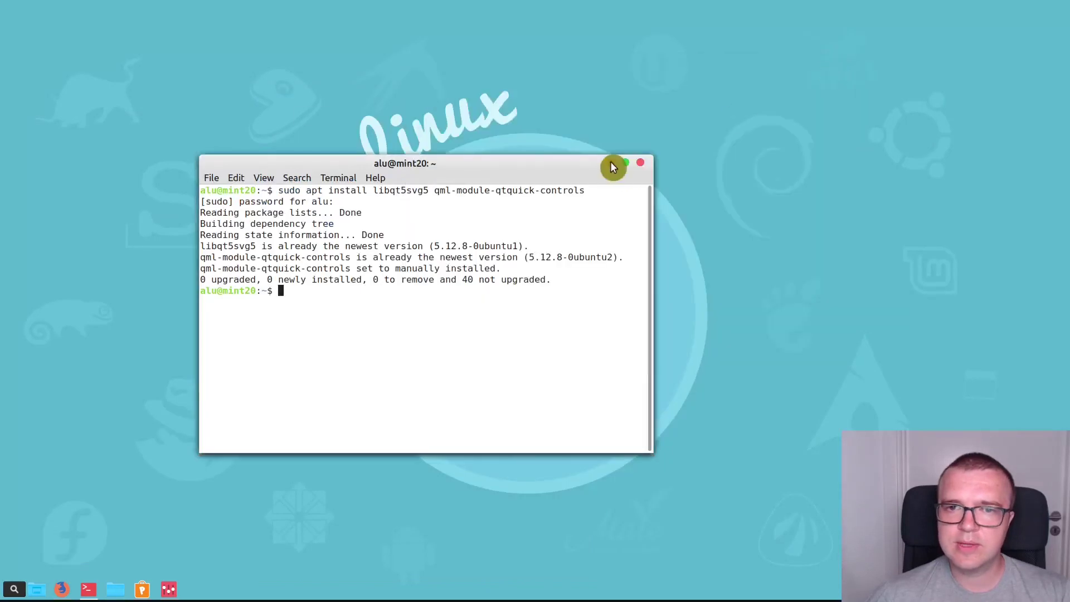
left_click(644, 166)
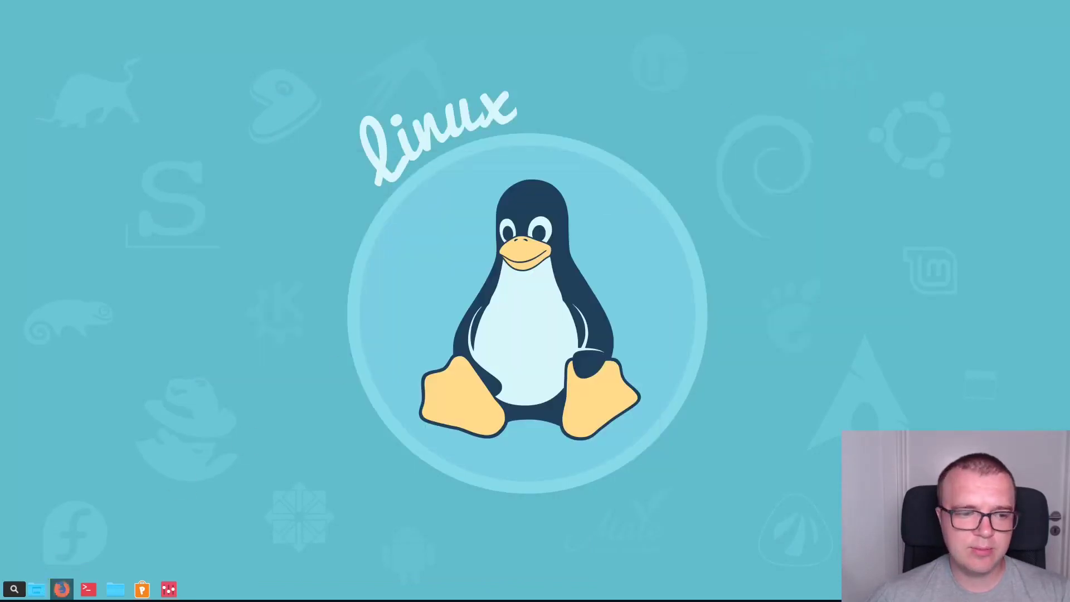
left_click(115, 589)
left_click_drag(507, 170, 805, 50)
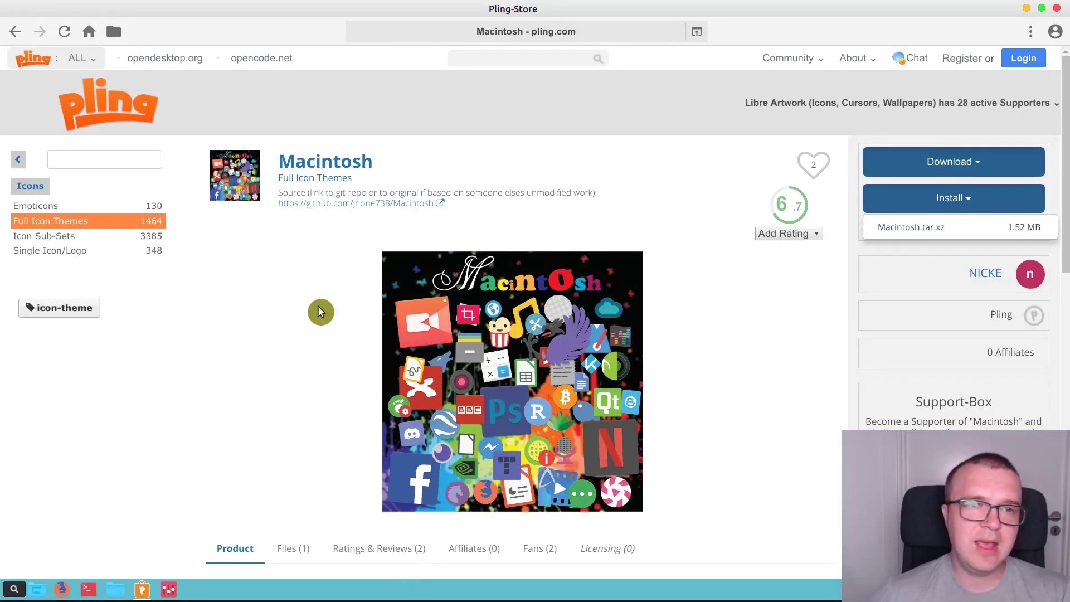
Step: Filter the Pling-Store categories by desktop, open Desktop Themes, and minimize the store and home folder windows when done
left_click(491, 61)
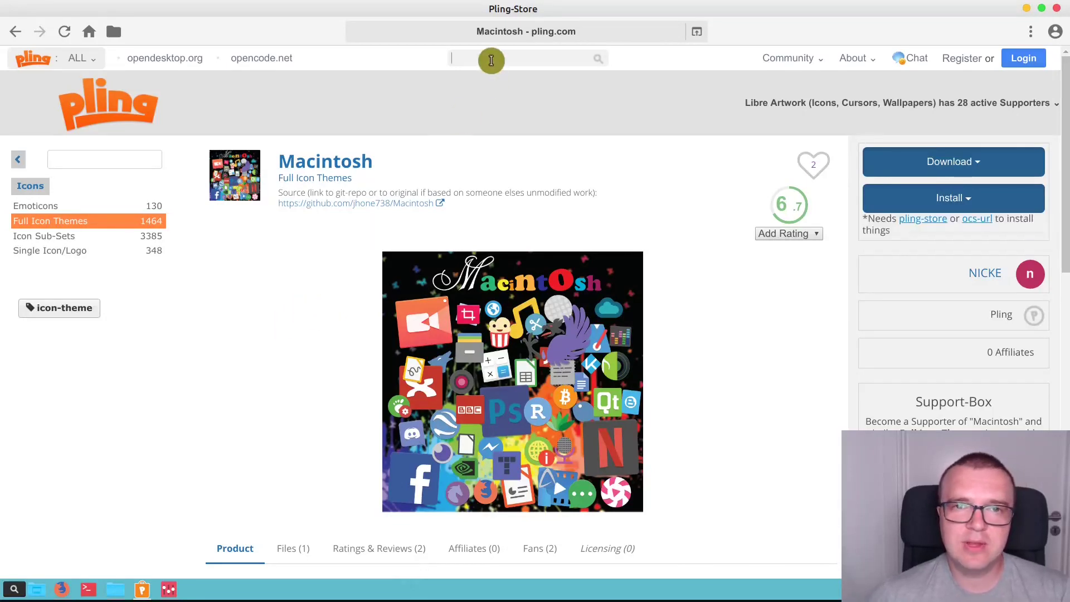
left_click(80, 158)
type("desktop")
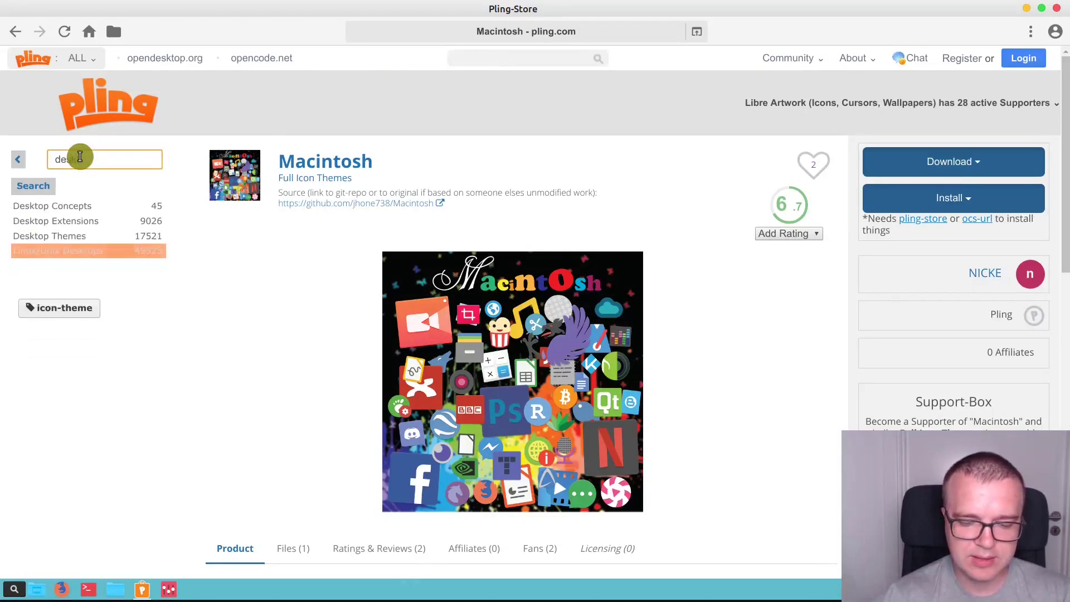
left_click(74, 235)
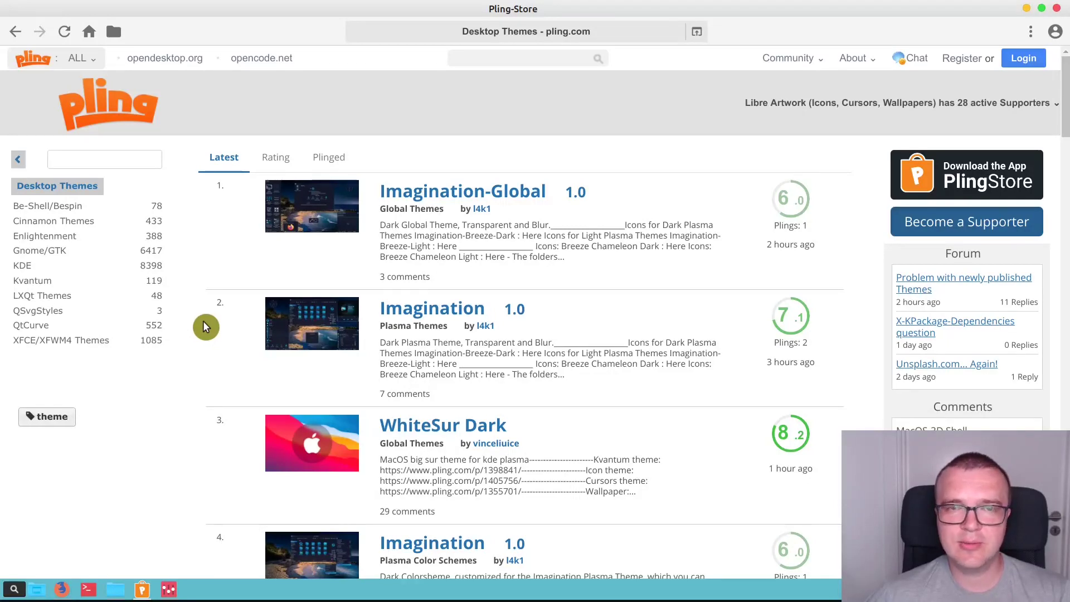
left_click(1025, 10)
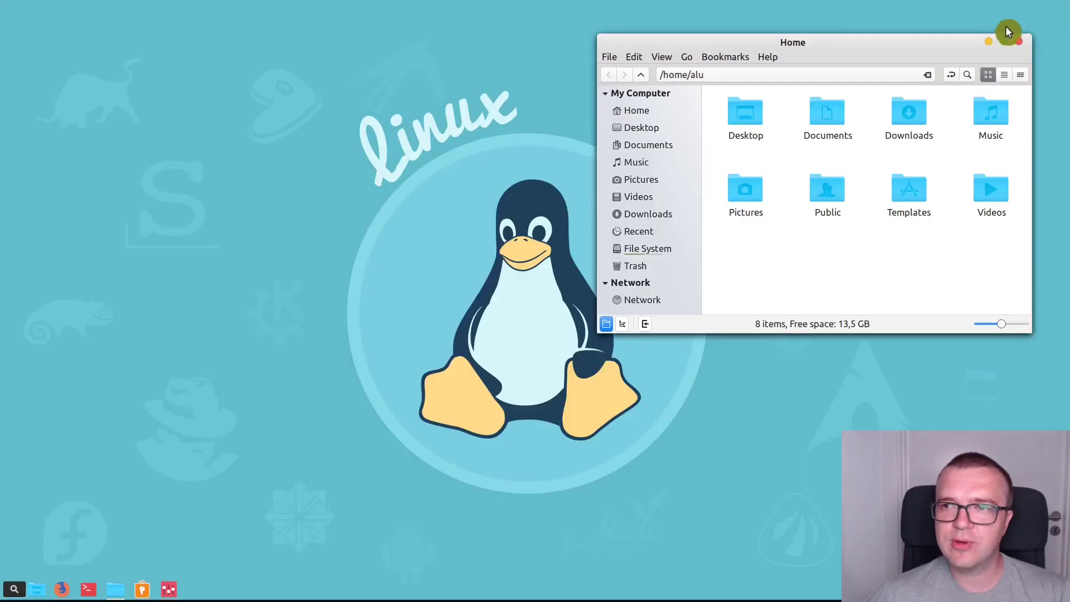
left_click(992, 44)
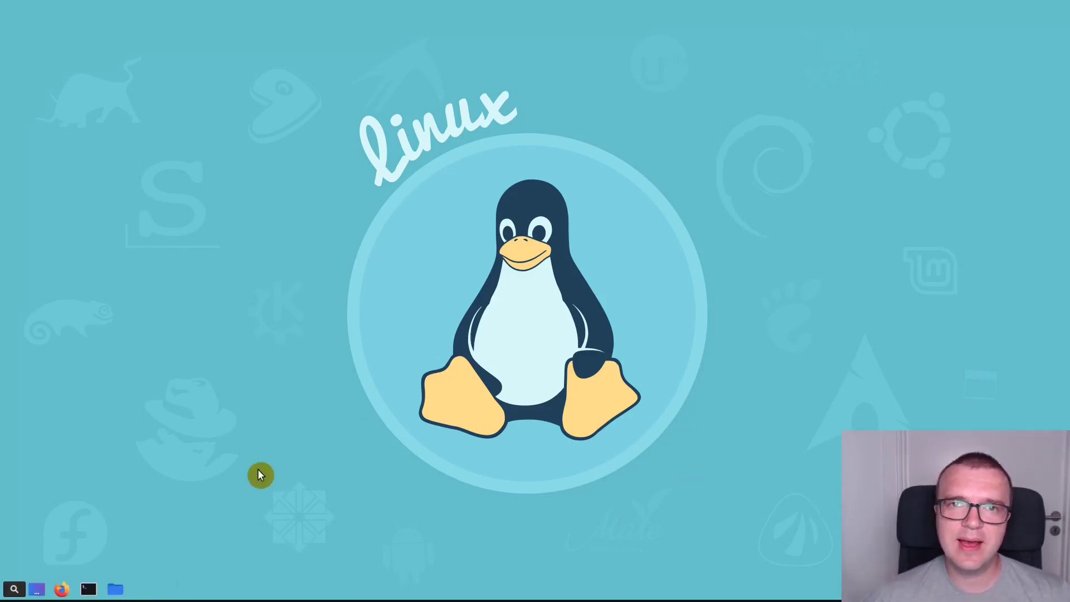
Step: Arrange the home folder beside the System Settings Themes page, and select ChromeOS as the desktop theme
left_click(119, 588)
left_click_drag(622, 156, 346, 28)
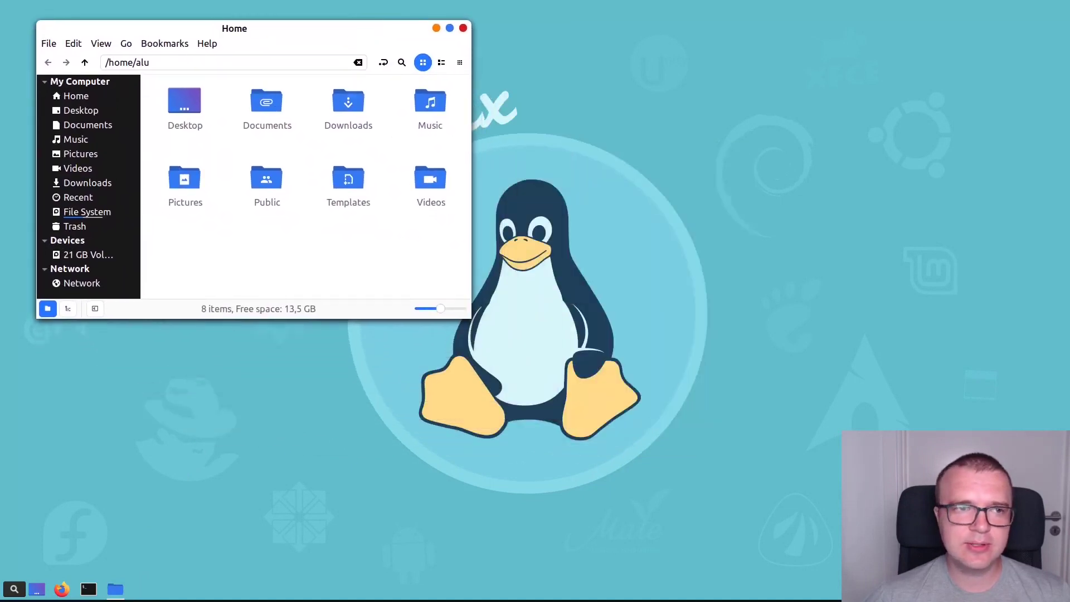
left_click(11, 588)
left_click(20, 372)
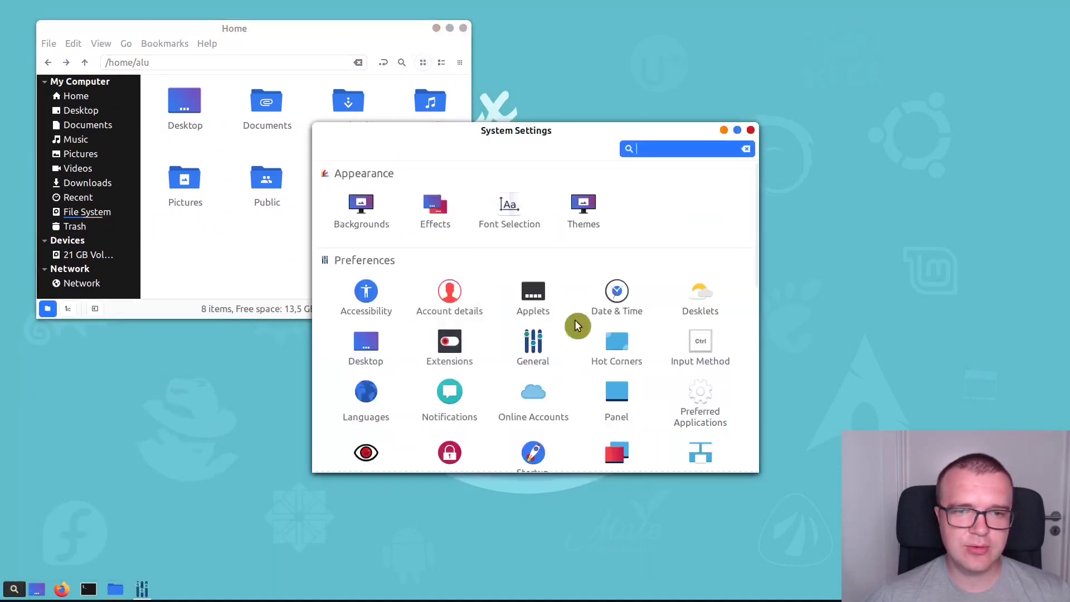
left_click_drag(578, 144, 775, 32)
left_click(781, 203)
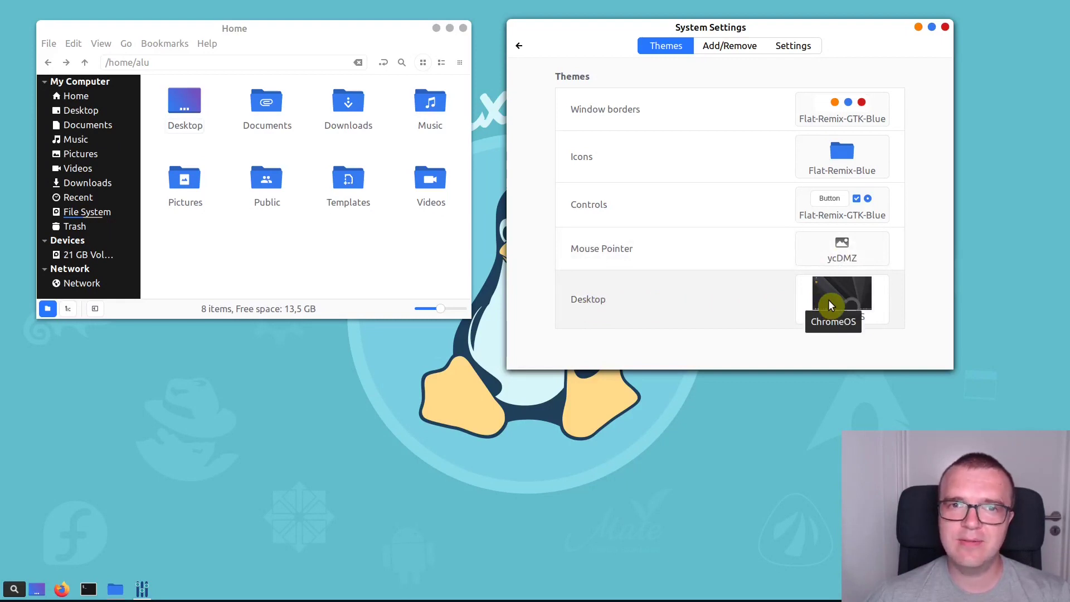
left_click(847, 301)
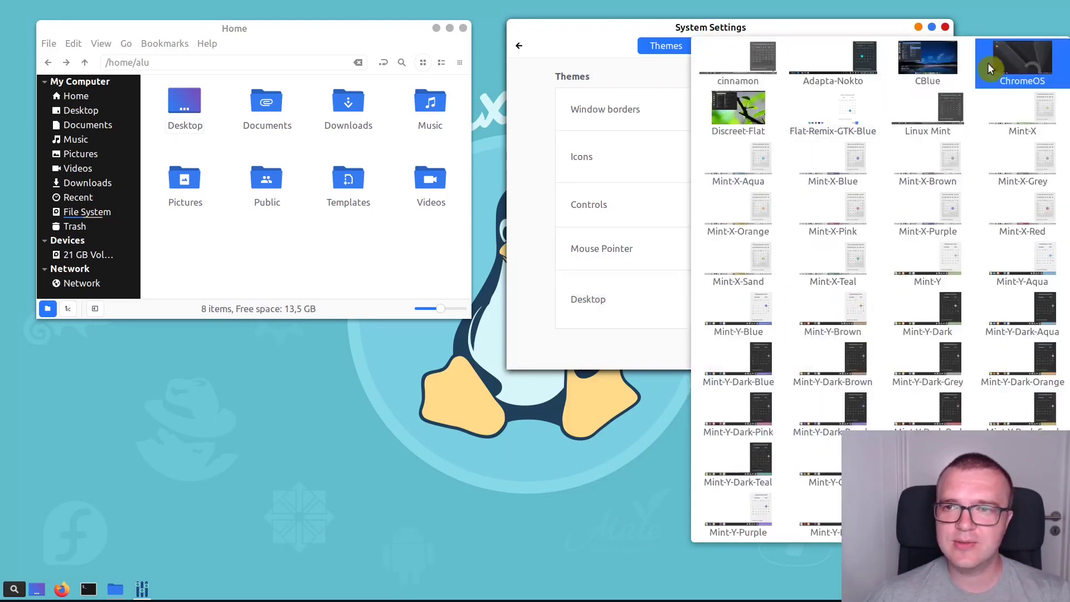
left_click(1018, 66)
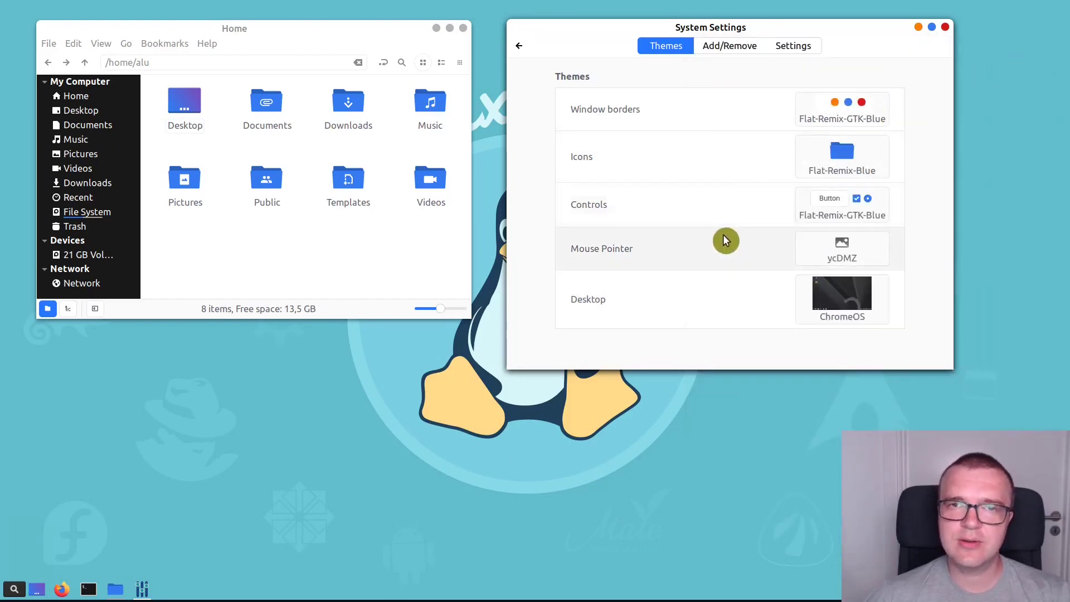
Step: Search the themes available to add or remove for chrom, and close System Settings after viewing the list
left_click(736, 48)
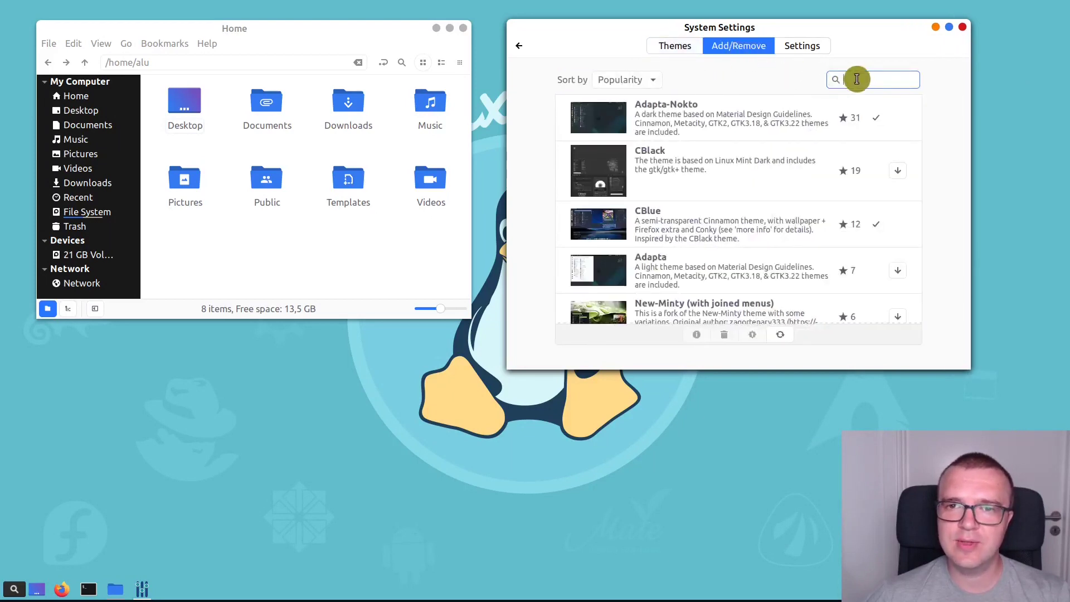
type("chrom")
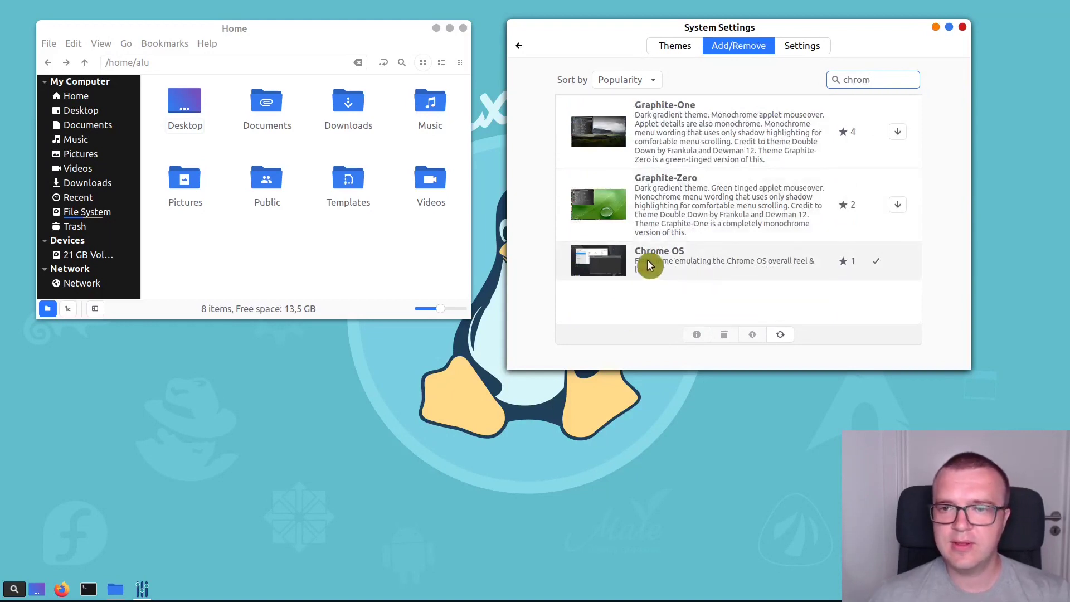
left_click(963, 28)
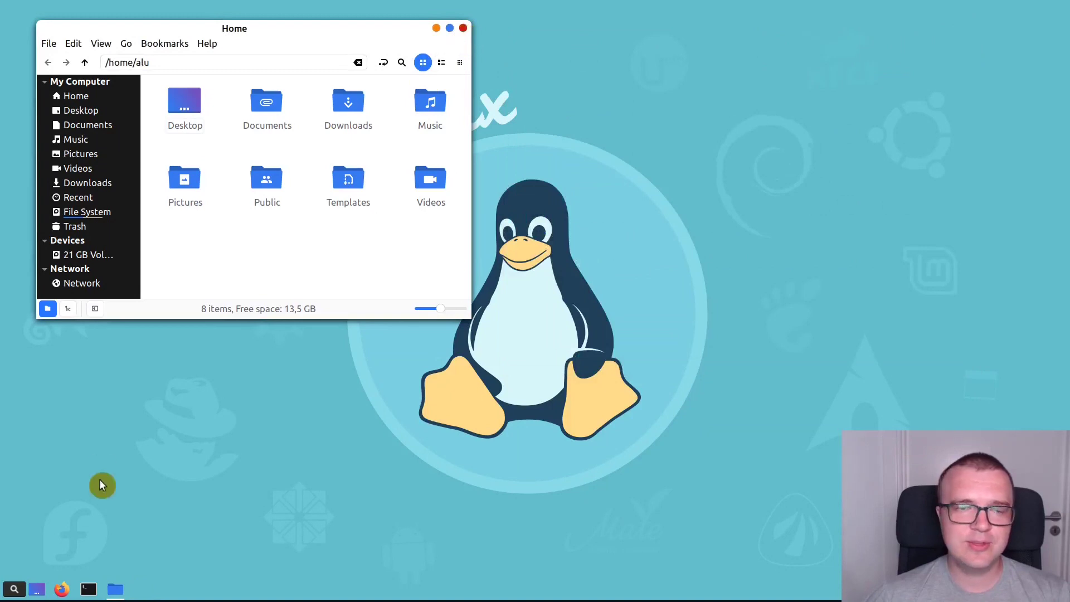
Step: Move the home folder window aside and open the applications menu to view its ChromeOS style
left_click_drag(183, 31, 770, 26)
left_click(14, 591)
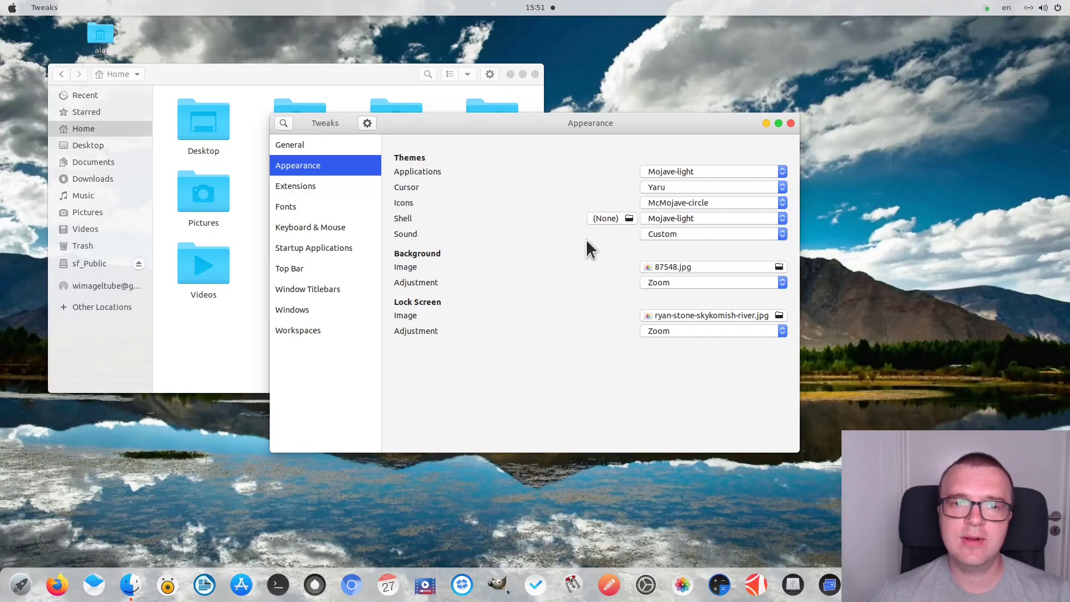
Step: Minimize Tweaks, search Pling-Store for Mojave, and open the McMojave-circle icon theme page
left_click(766, 123)
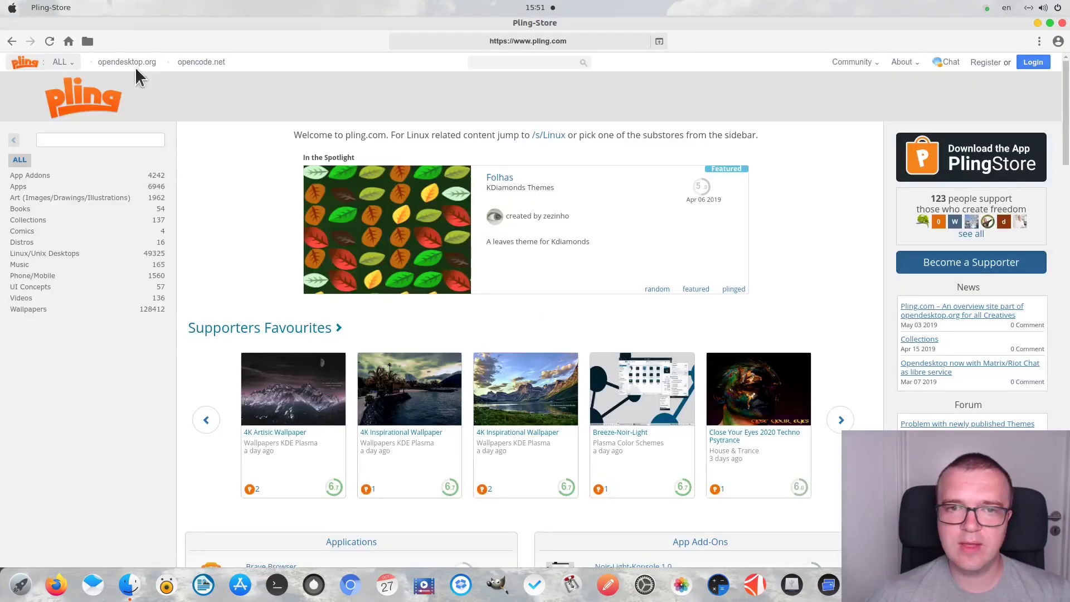
left_click(494, 62)
type("Mojav")
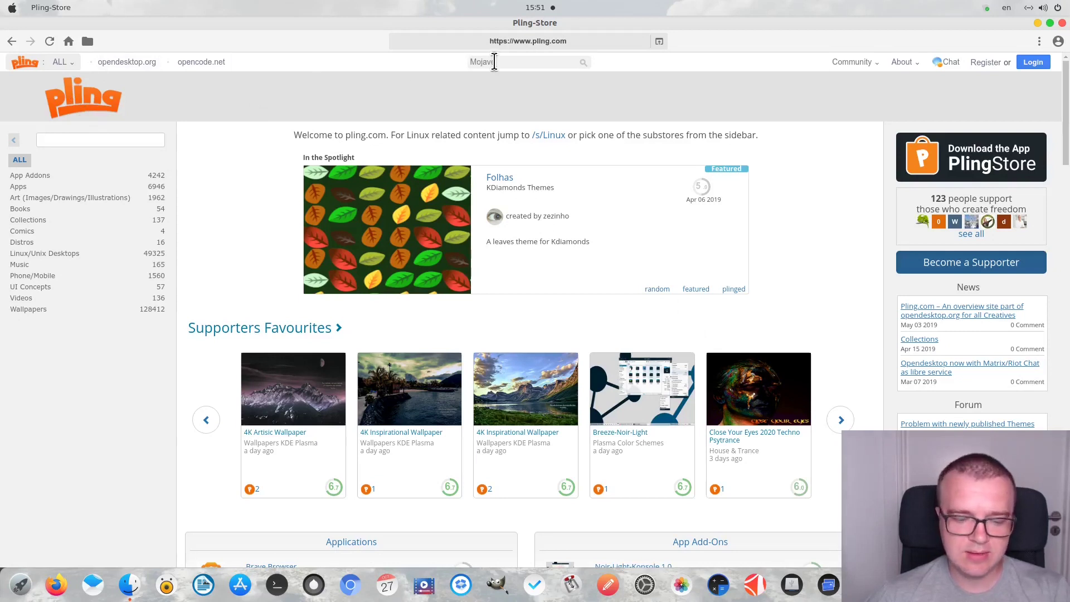
type("e")
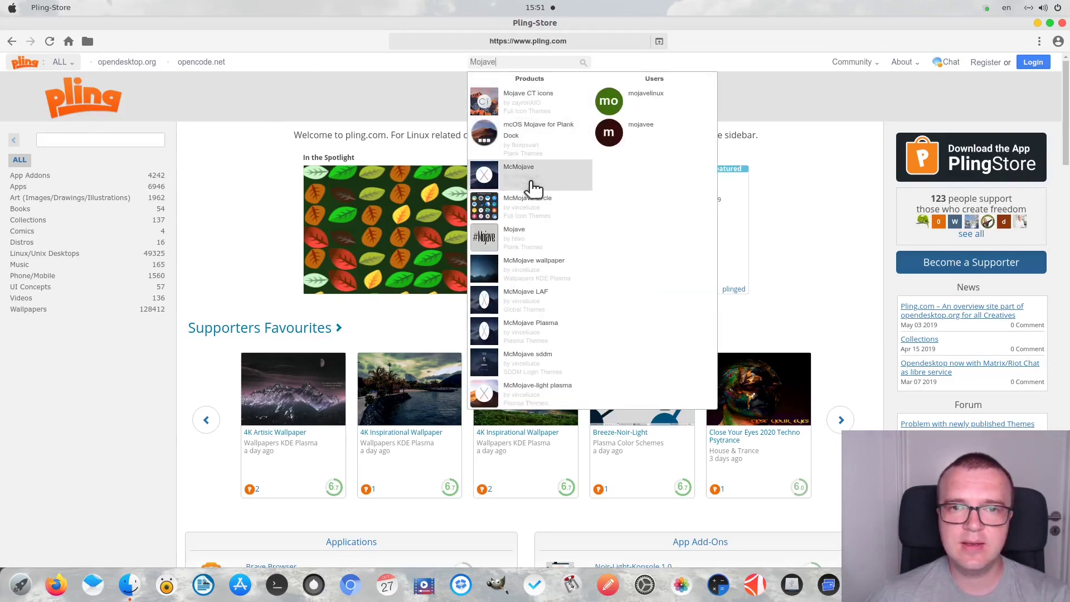
left_click(534, 203)
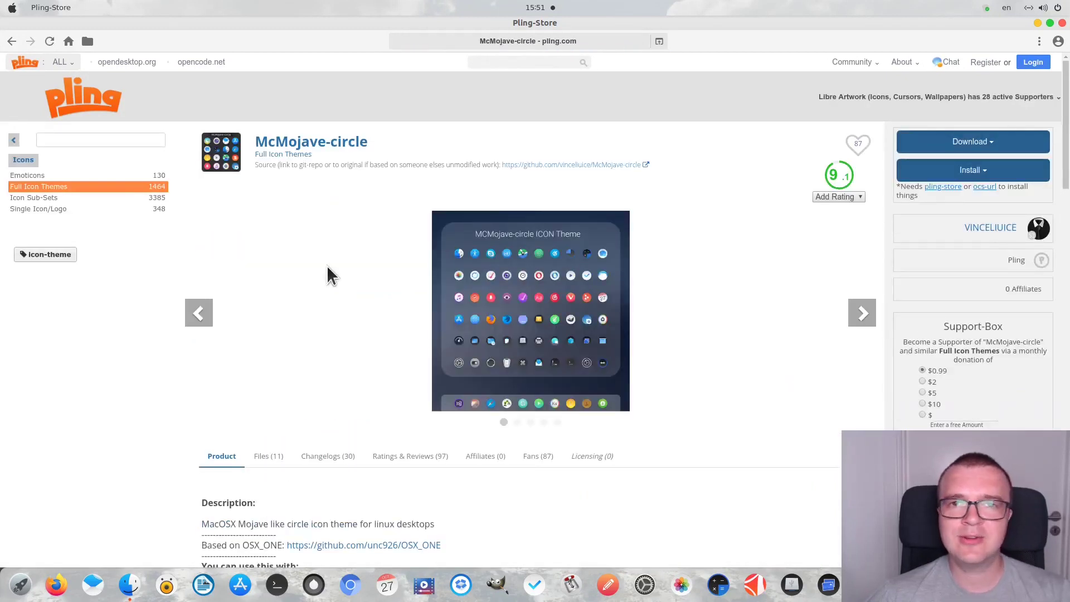
Step: View the McMojave-circle files available to install, and minimize the store and Tweaks windows
left_click(985, 173)
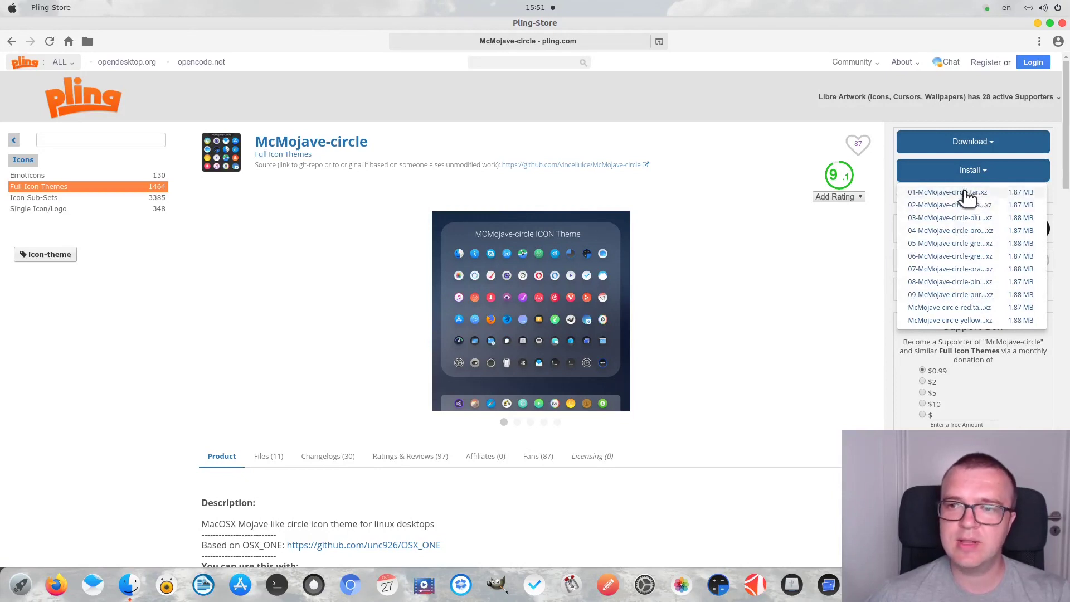
left_click(769, 129)
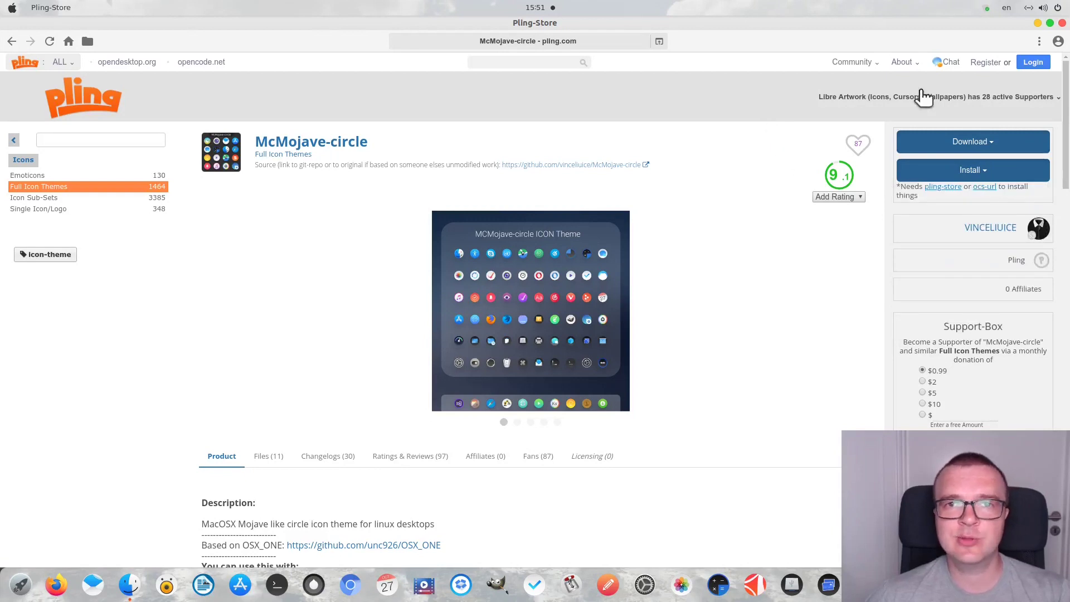
left_click(1038, 23)
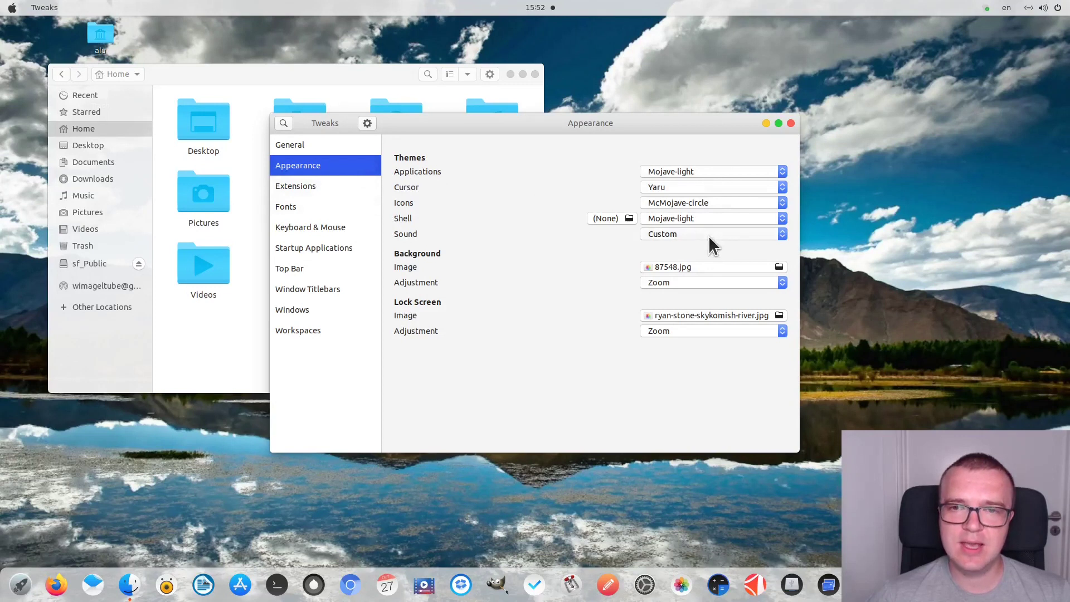
left_click(764, 123)
left_click_drag(361, 72, 358, 57)
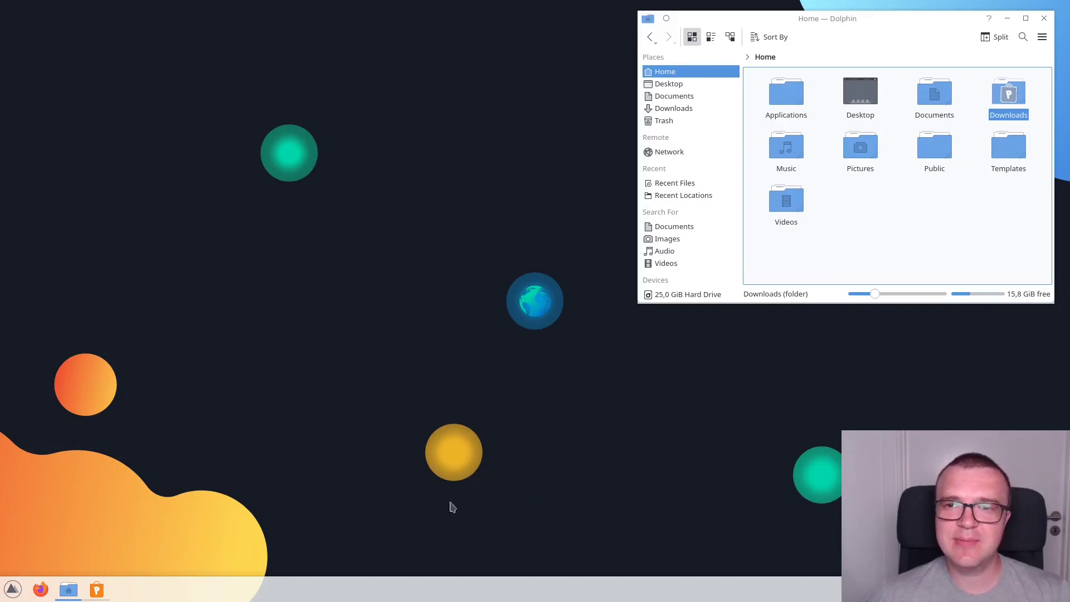
Step: View the Qogir Look-and-Feel Theme page in Pling-Store, and open the Global Theme settings in Plasma System Settings
left_click(95, 590)
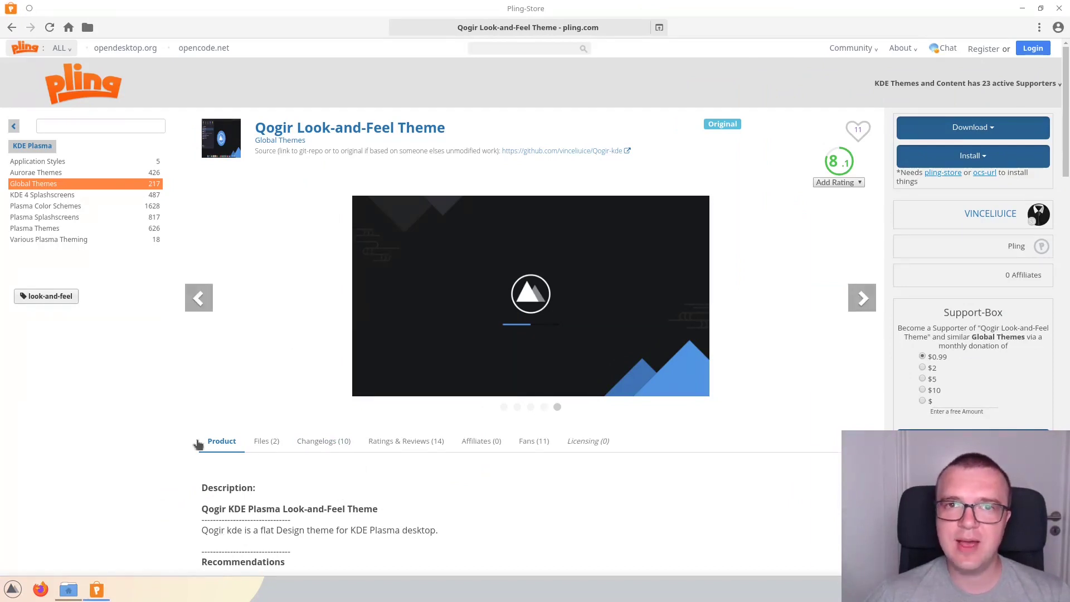
left_click(12, 589)
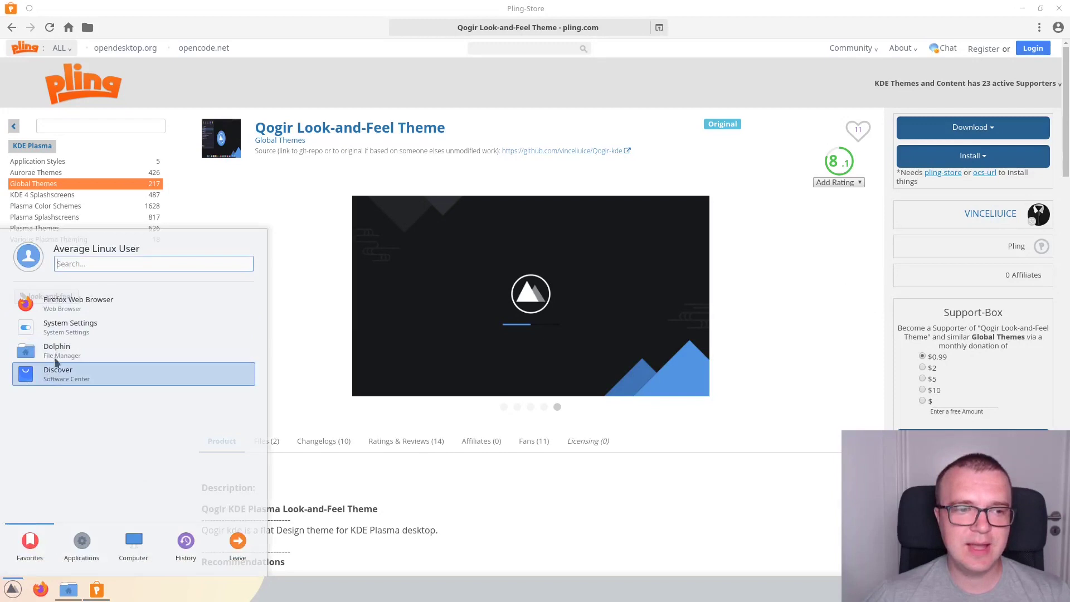
left_click(62, 328)
mouse_move(121, 332)
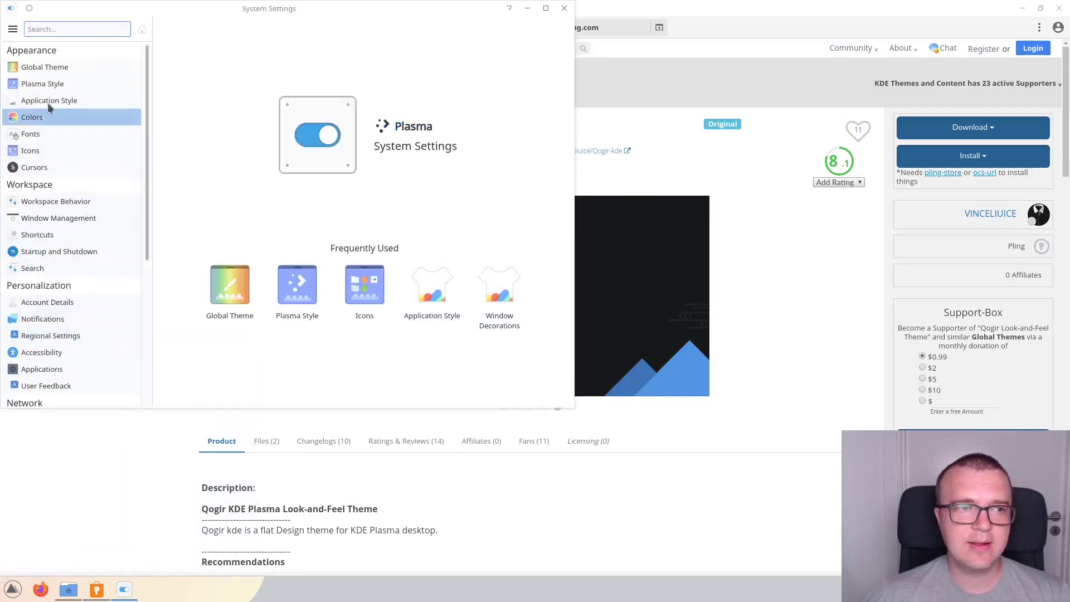
left_click(60, 71)
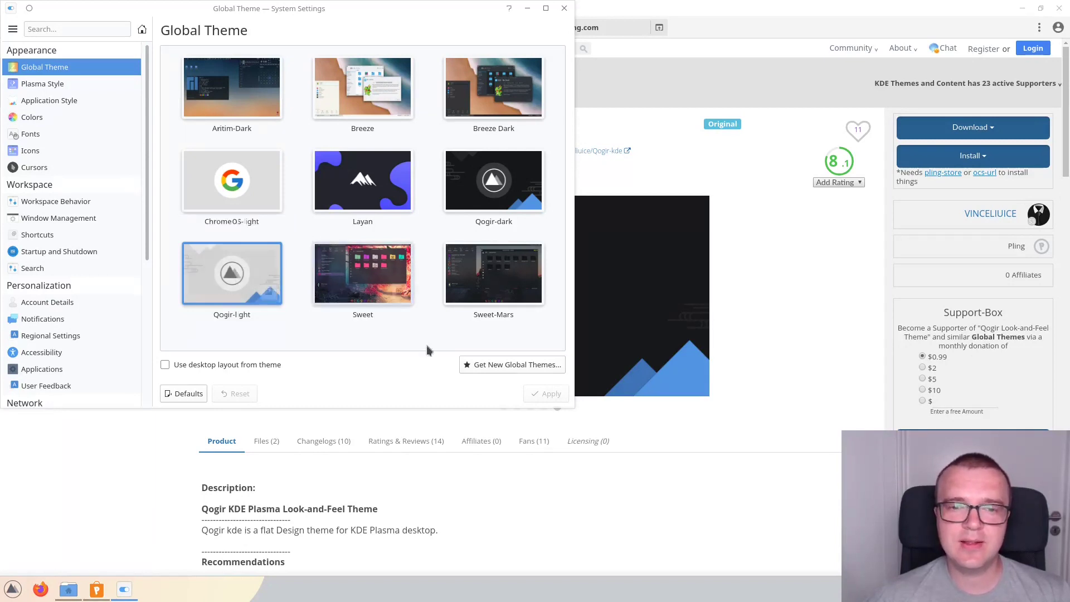
Step: Browse the new global themes offered for download
left_click(494, 365)
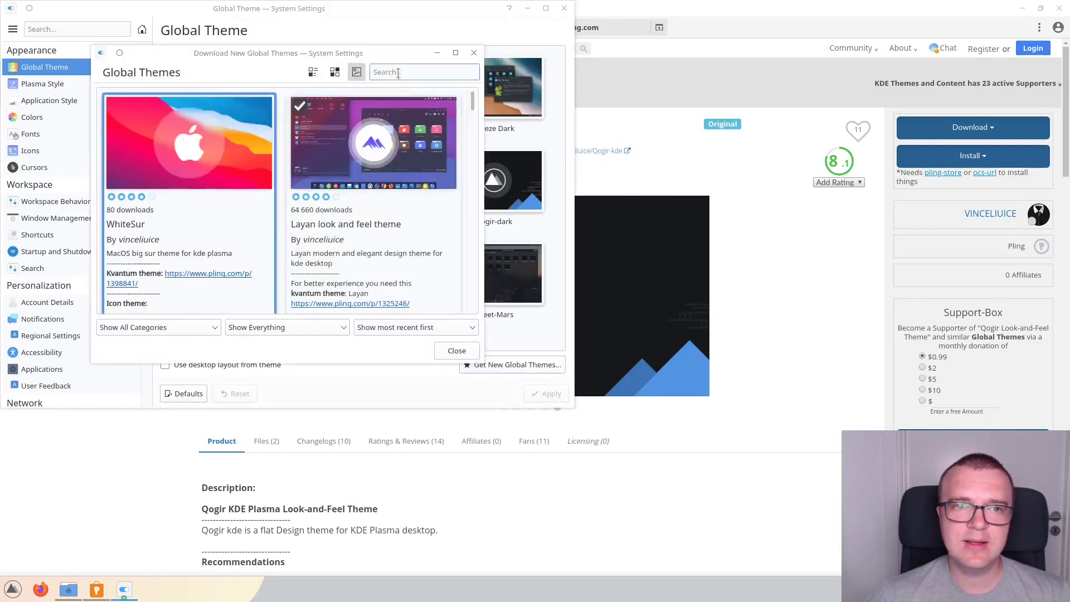
scroll(245, 249, "down", 3)
scroll(245, 249, "down", 10)
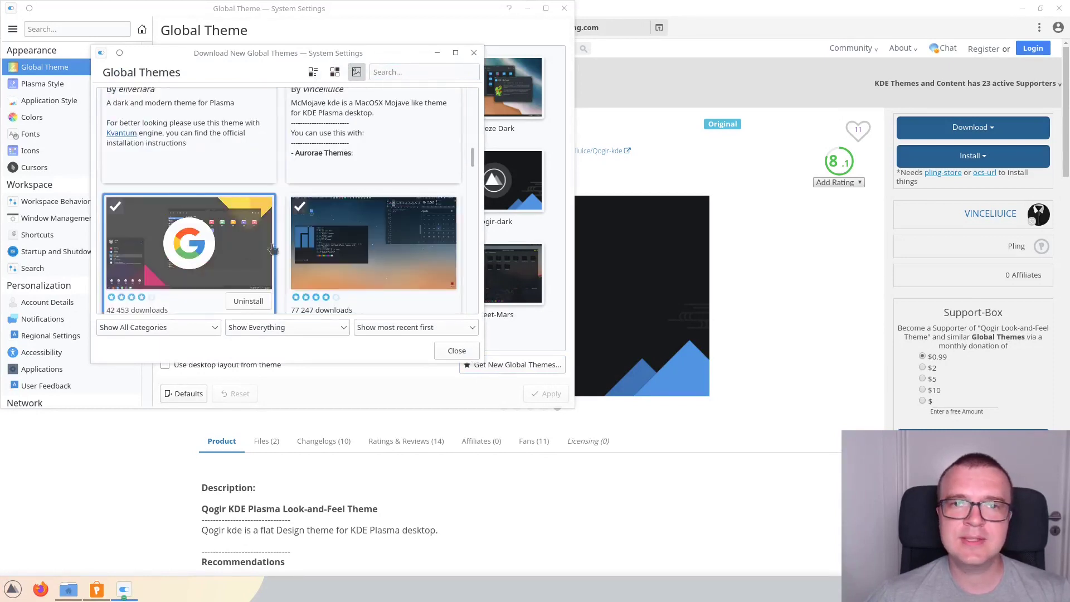
Step: Close the global themes download window, minimize System Settings, and open the application launcher to view its style
left_click(474, 53)
left_click(526, 10)
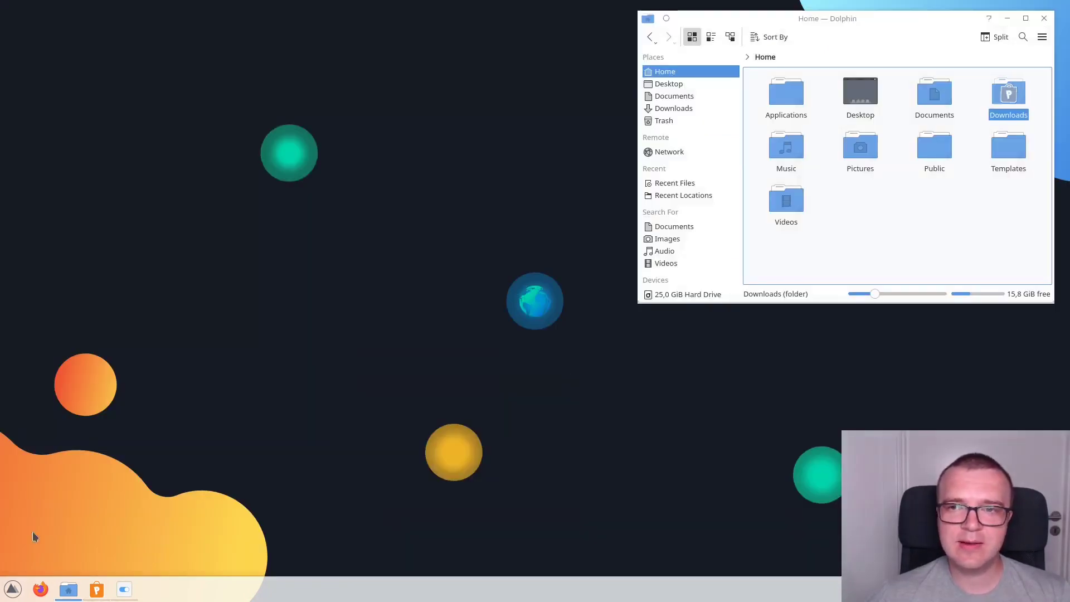
left_click(15, 592)
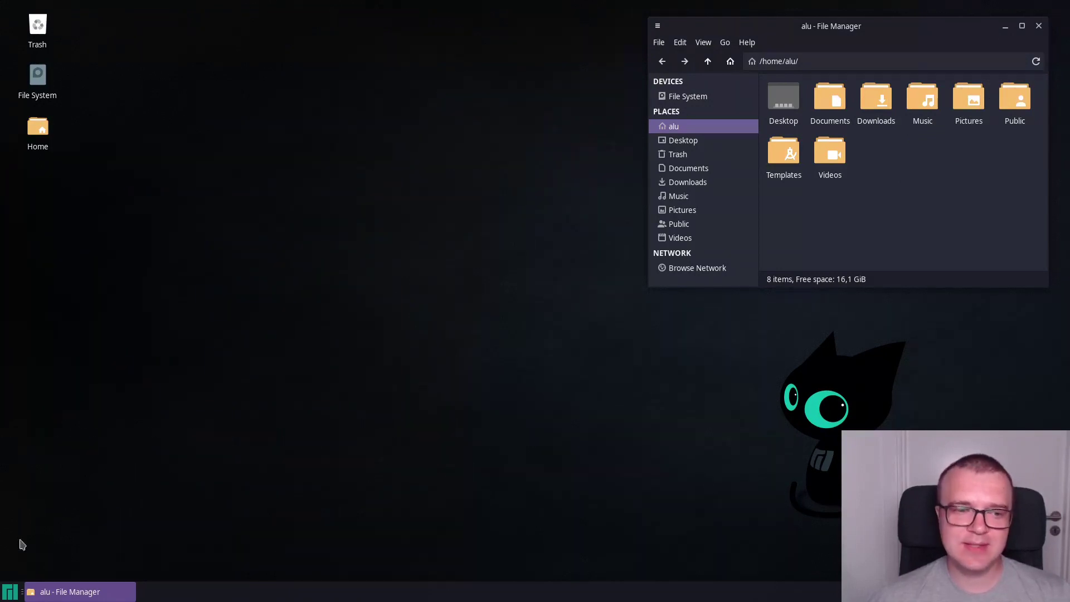
Step: In the Xfce settings, view the Appearance style and icon lists, and open the Window Manager theme list
left_click(11, 592)
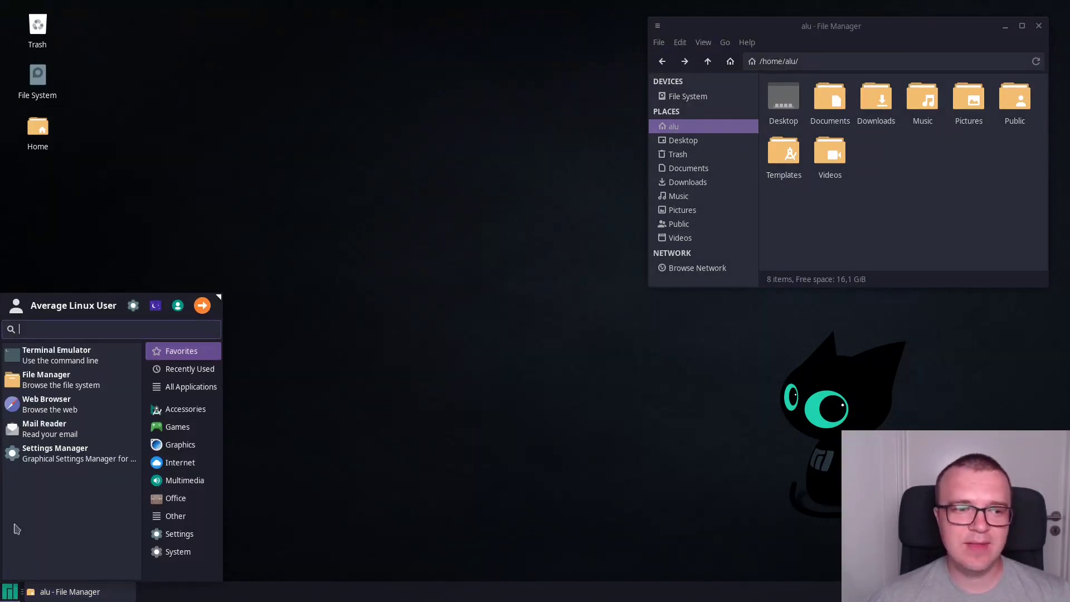
left_click(52, 457)
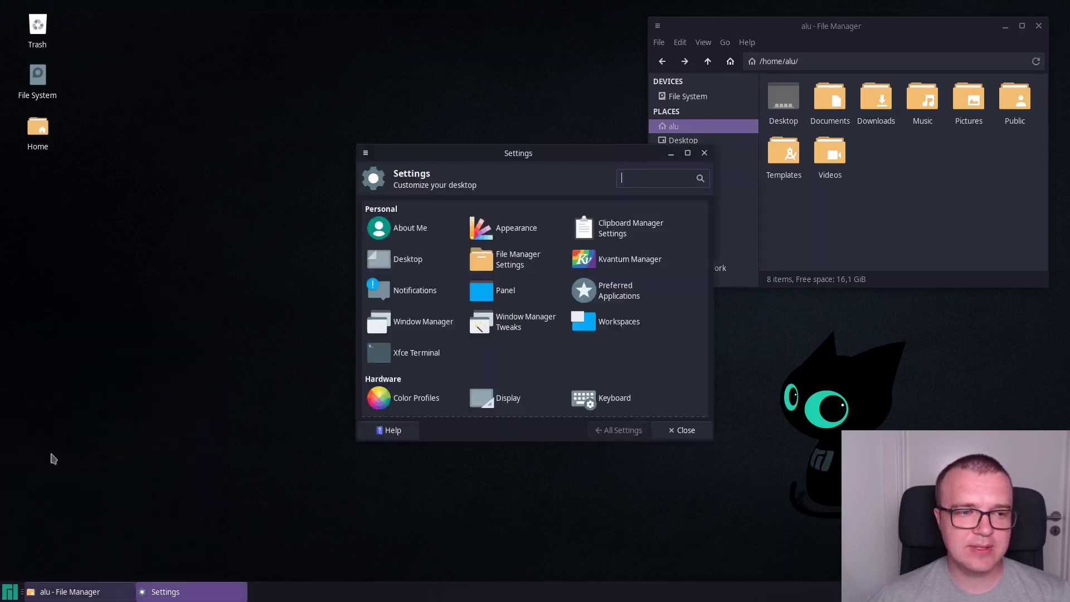
left_click(510, 233)
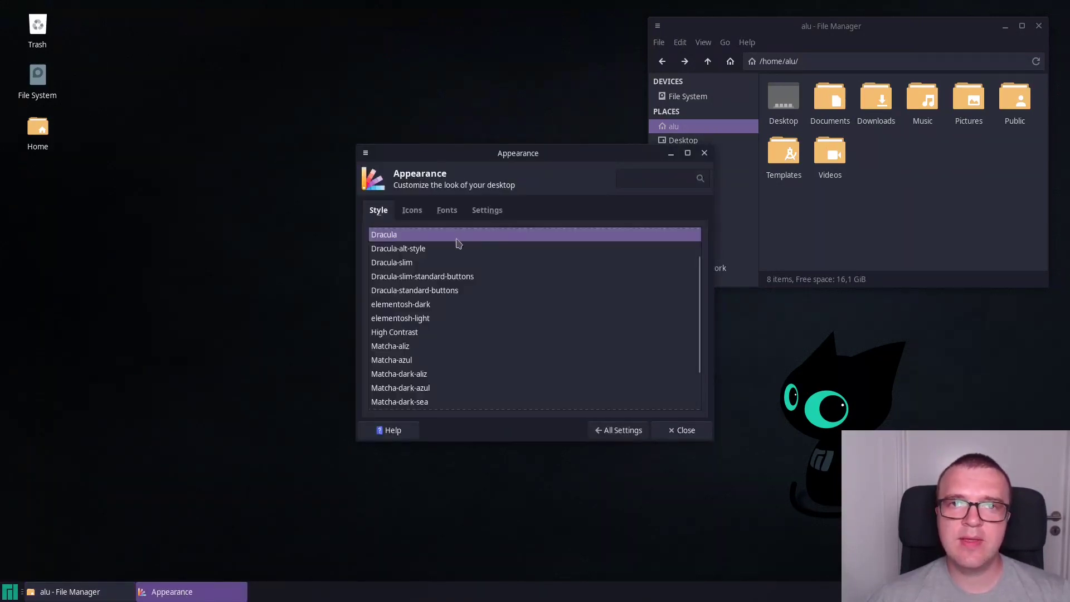
left_click(412, 211)
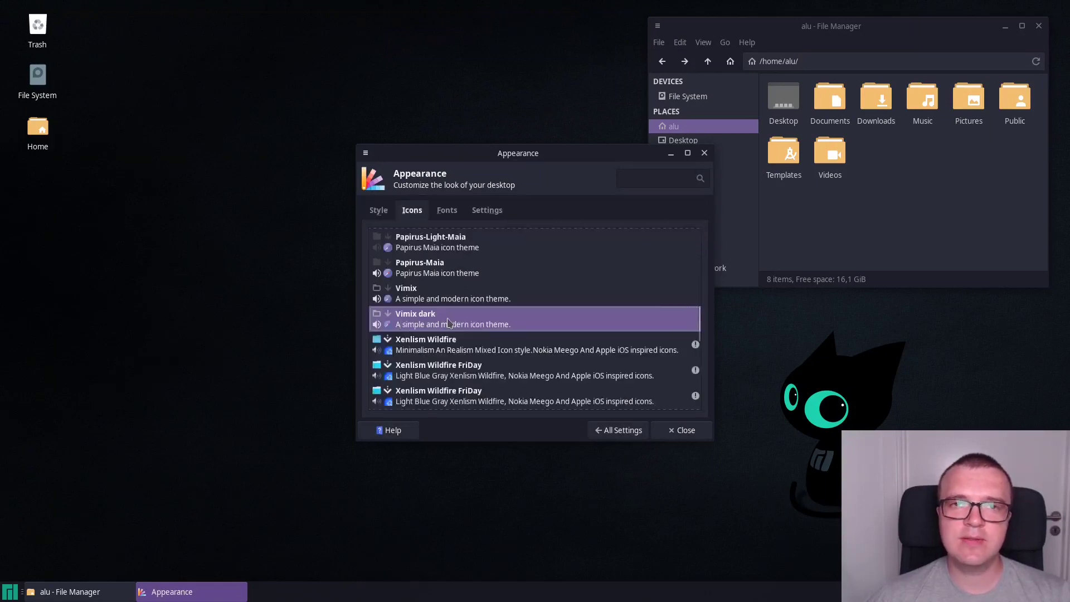
left_click(378, 212)
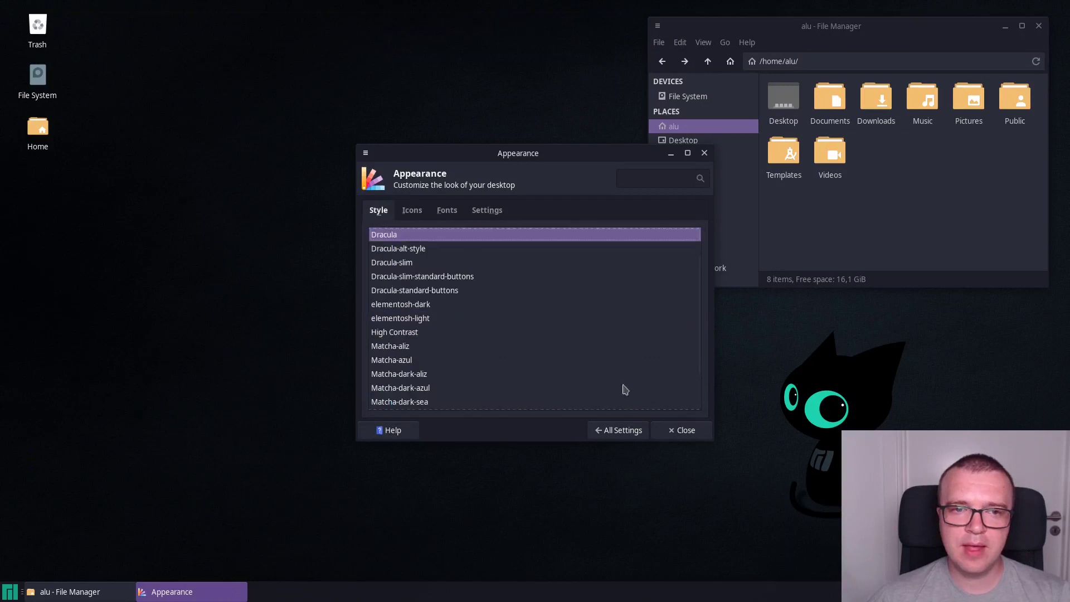
left_click(612, 430)
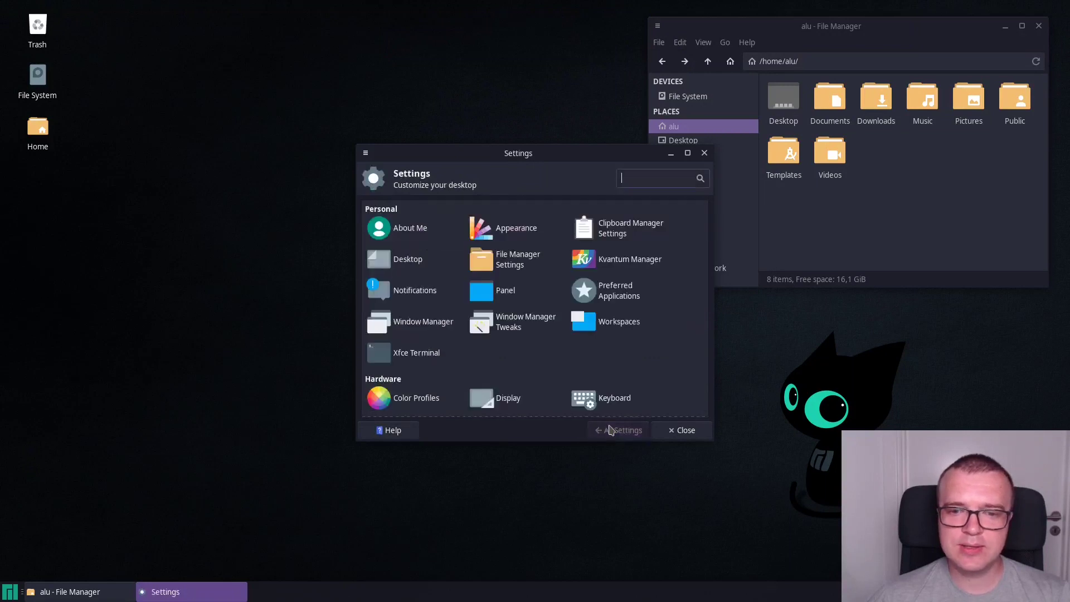
left_click(417, 319)
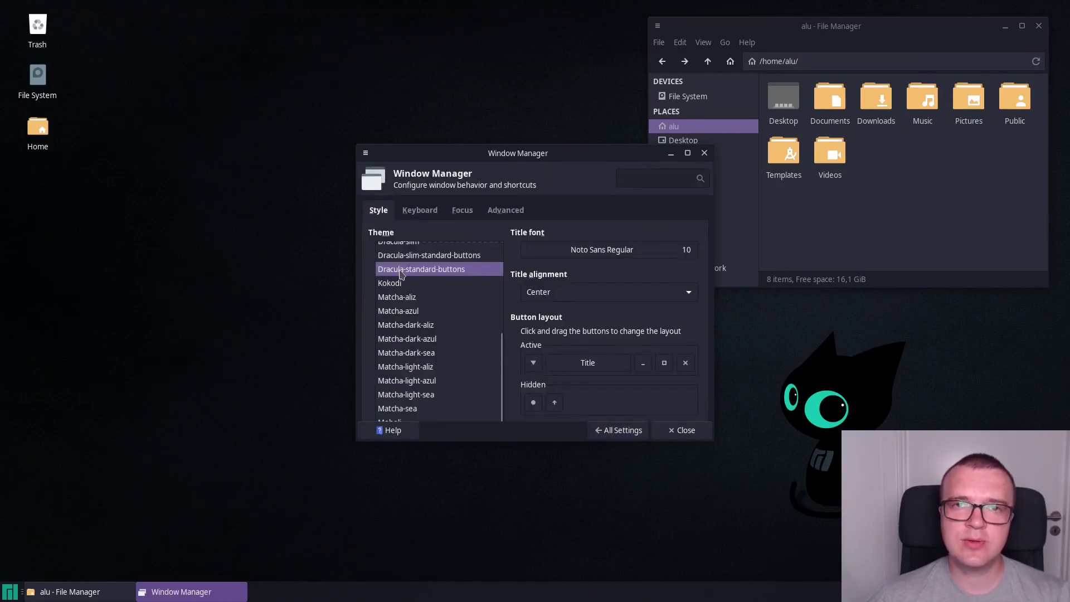
Step: Launch the Pling-Store AppImage from the Downloads folder
left_click(960, 219)
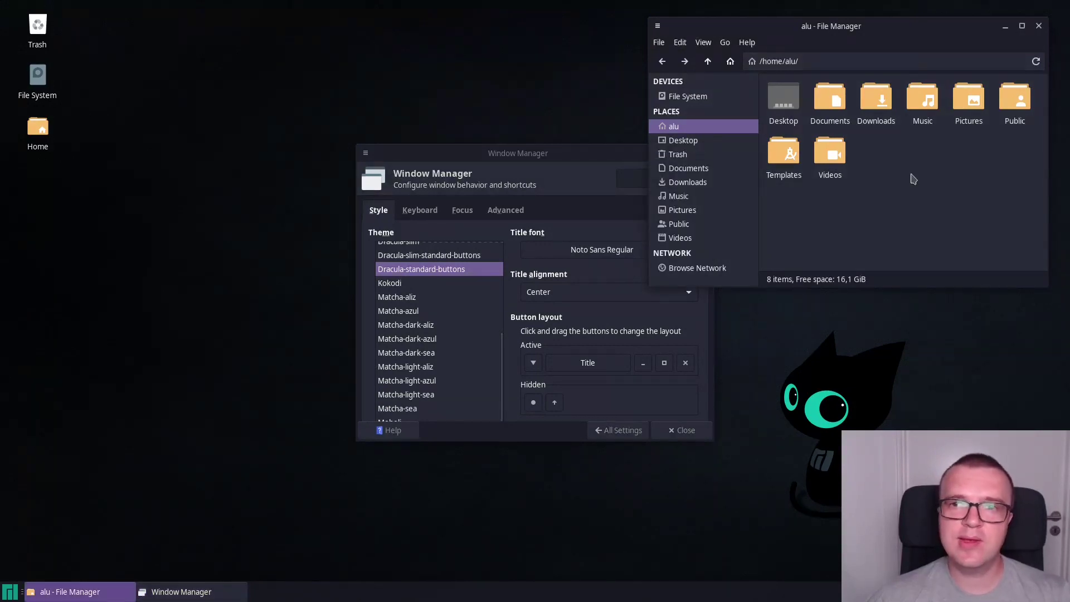
double_click(869, 108)
double_click(797, 119)
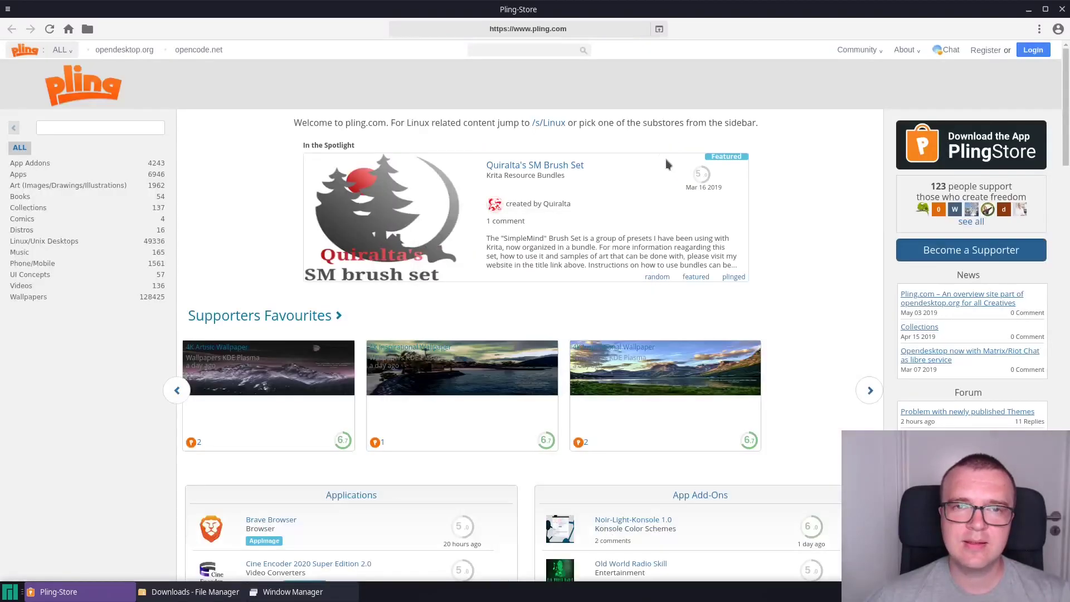
Step: Search Pling-Store for ant themes, open the Ant Themes page, and view the files available to install
left_click(539, 52)
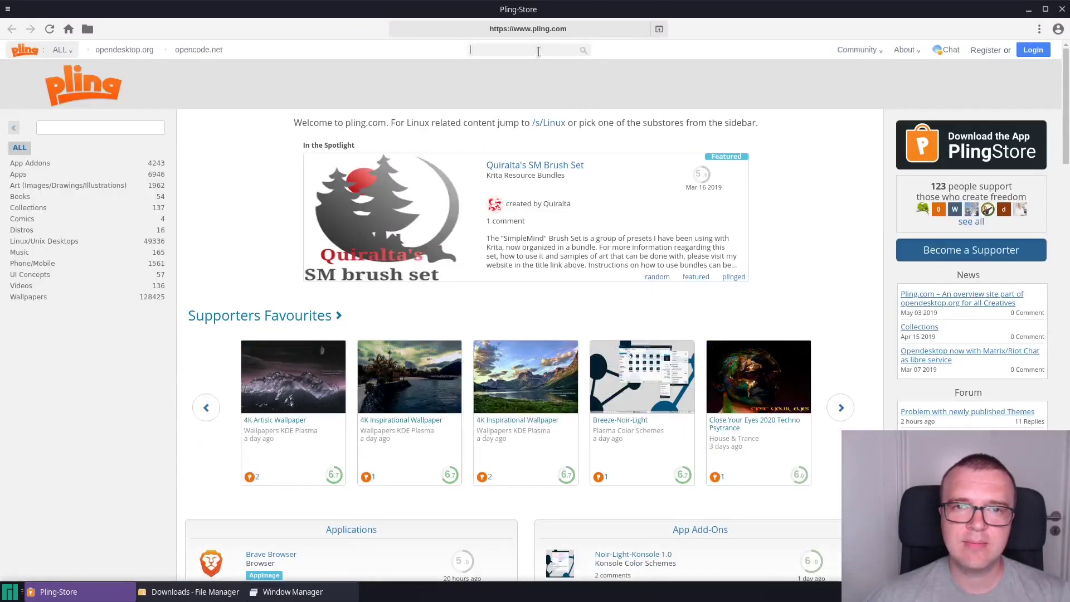
type("ant")
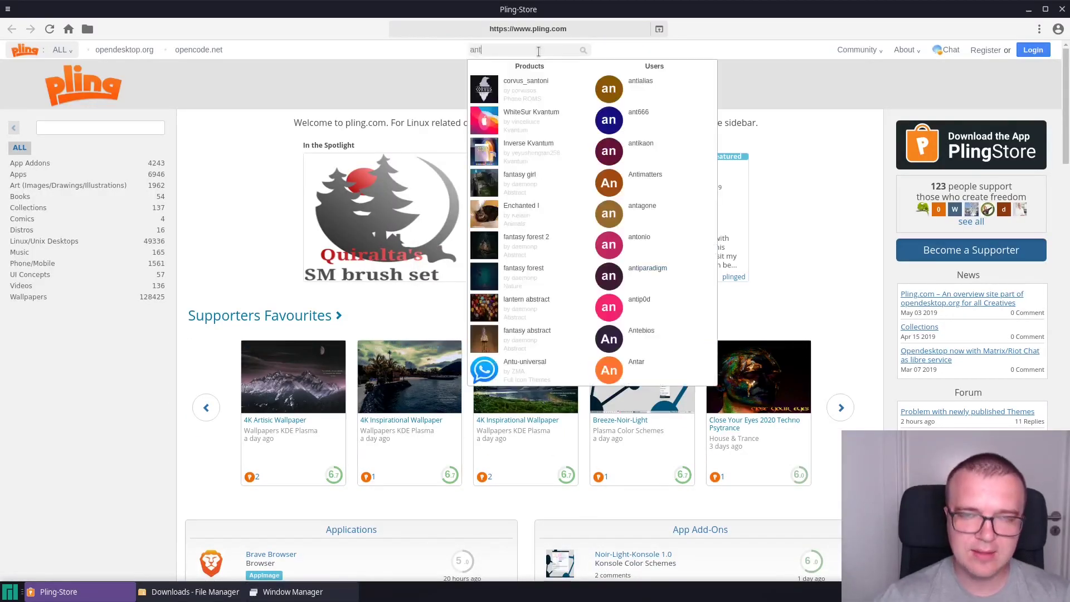
type(" themes")
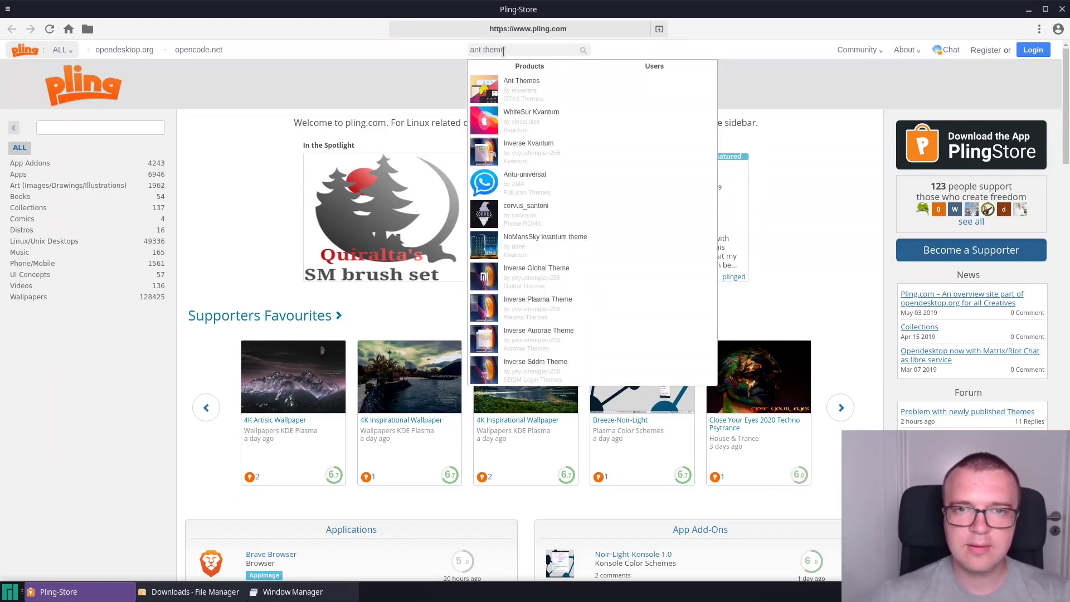
left_click(513, 86)
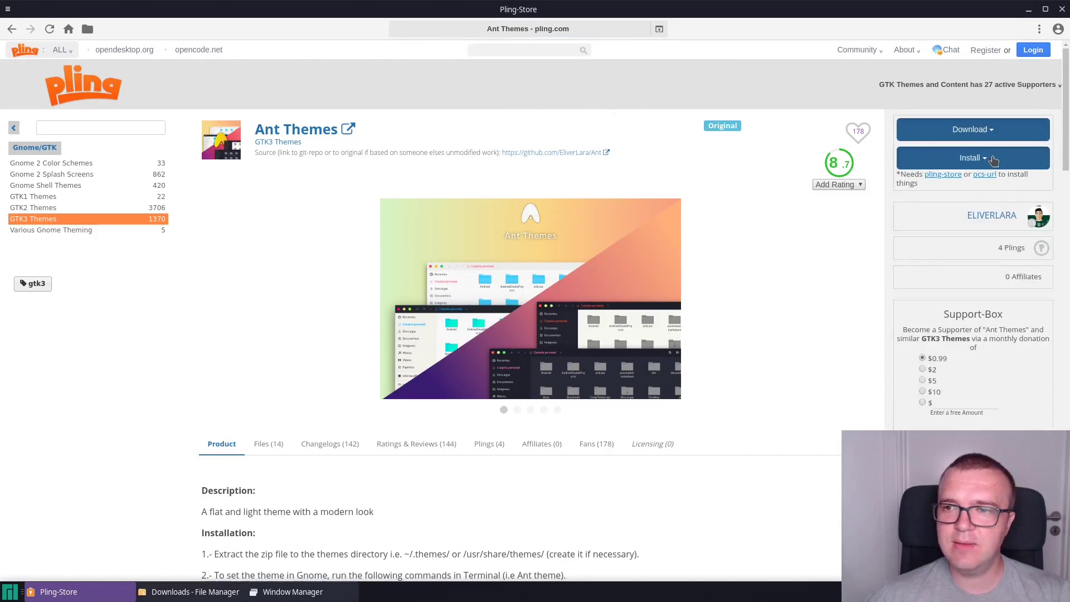
left_click(982, 159)
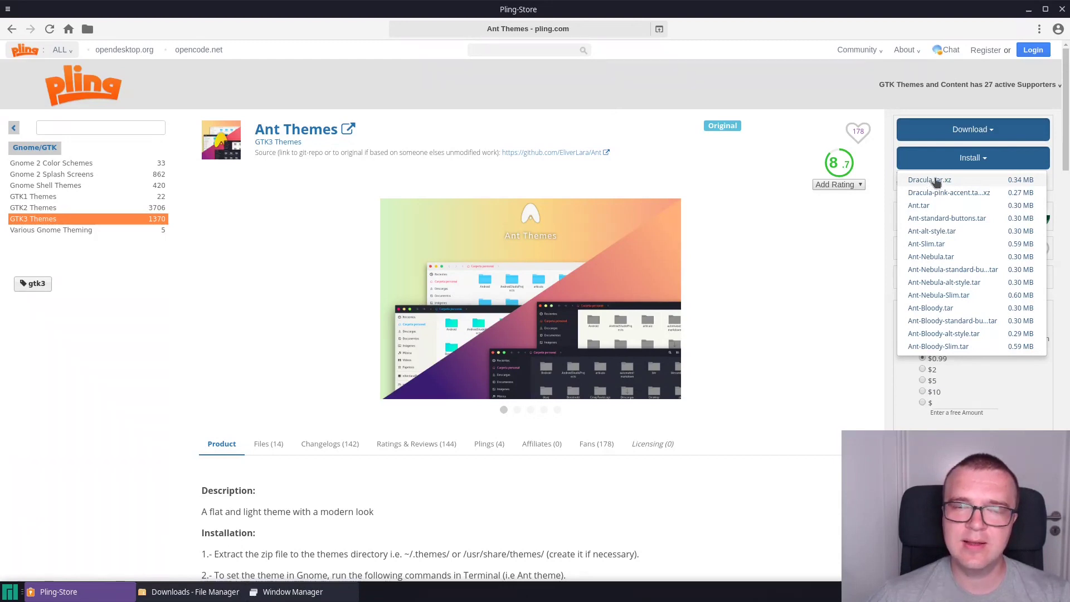
Step: Search the store for vimix, open the Vimix-icon-theme page, and view its installable files
left_click(501, 45)
type("v")
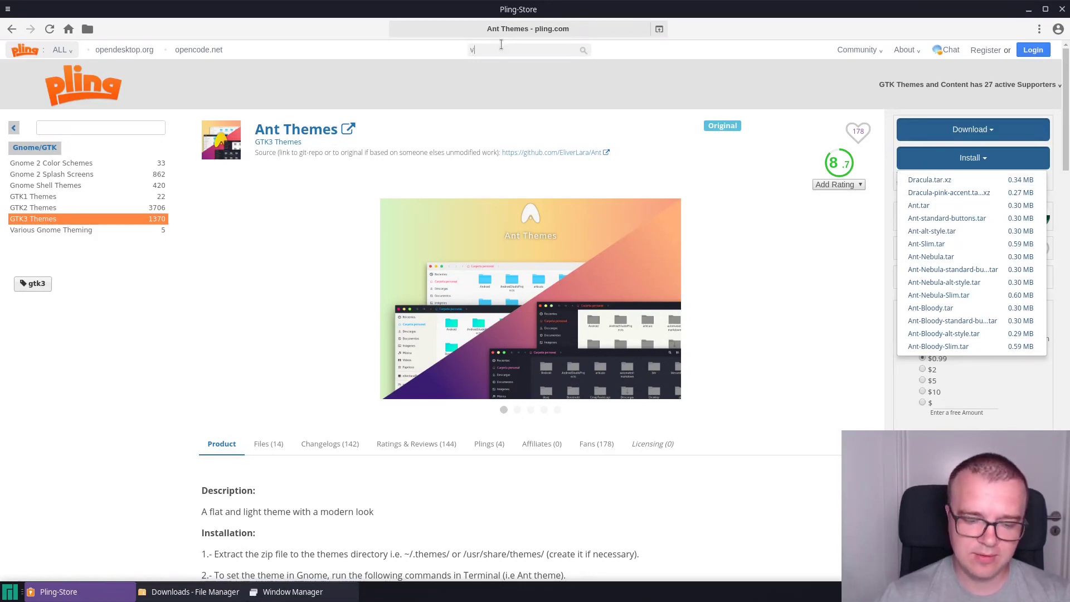
type("imix")
left_click(523, 84)
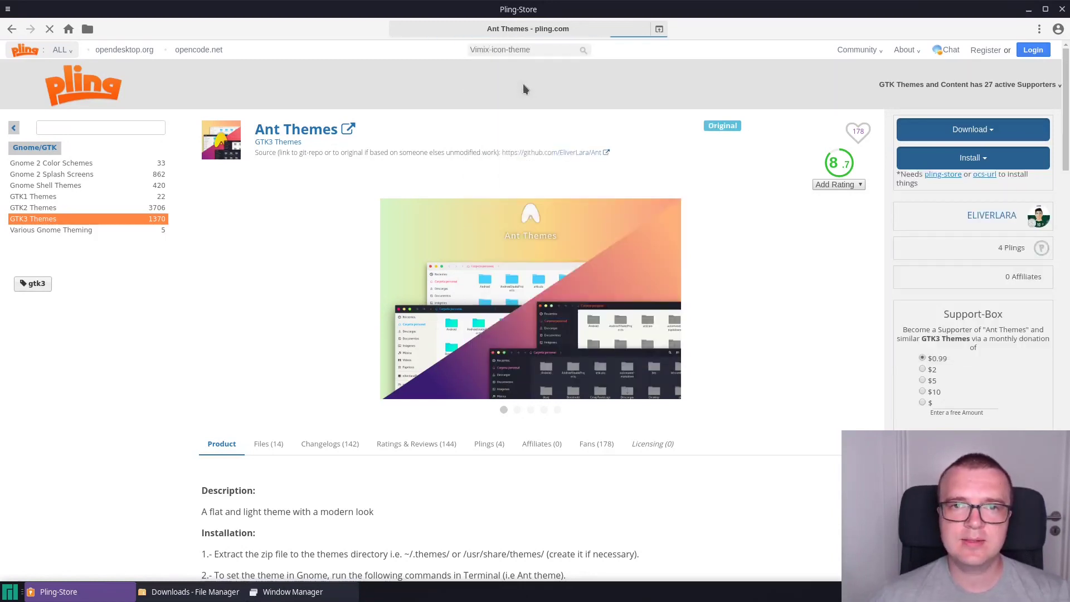
left_click(972, 158)
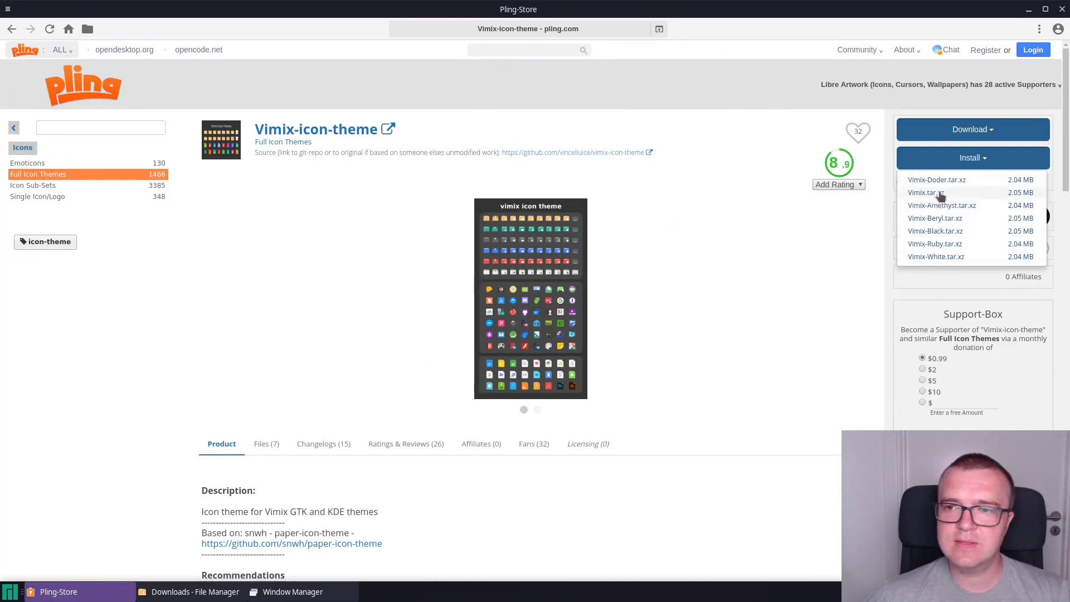
left_click(754, 106)
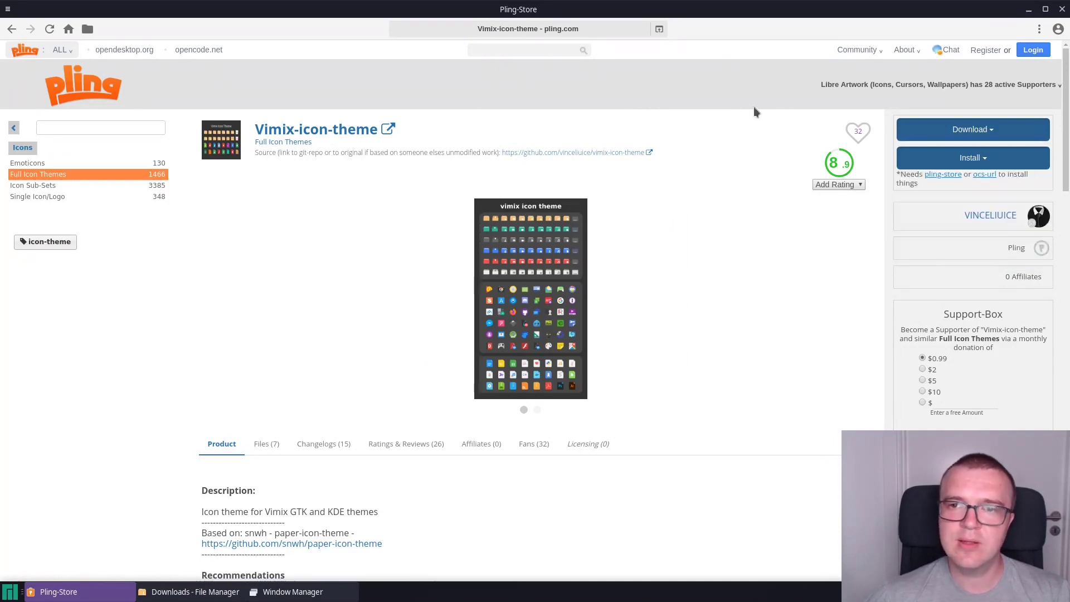
Step: Minimize Pling-Store and return from the Window Manager style settings to the overview of all settings
left_click(1029, 9)
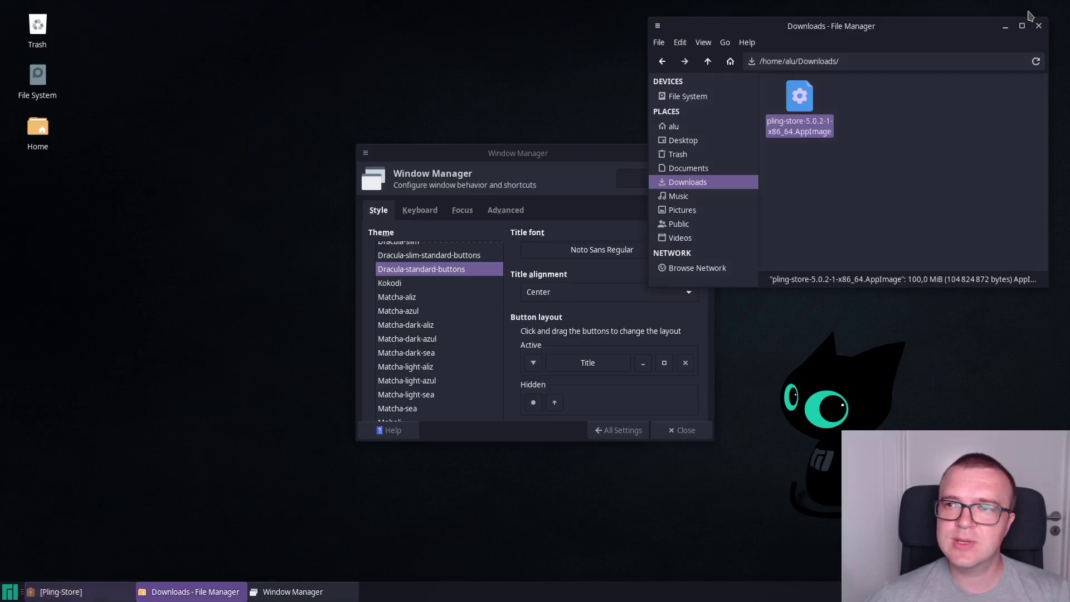
left_click(411, 216)
left_click(381, 214)
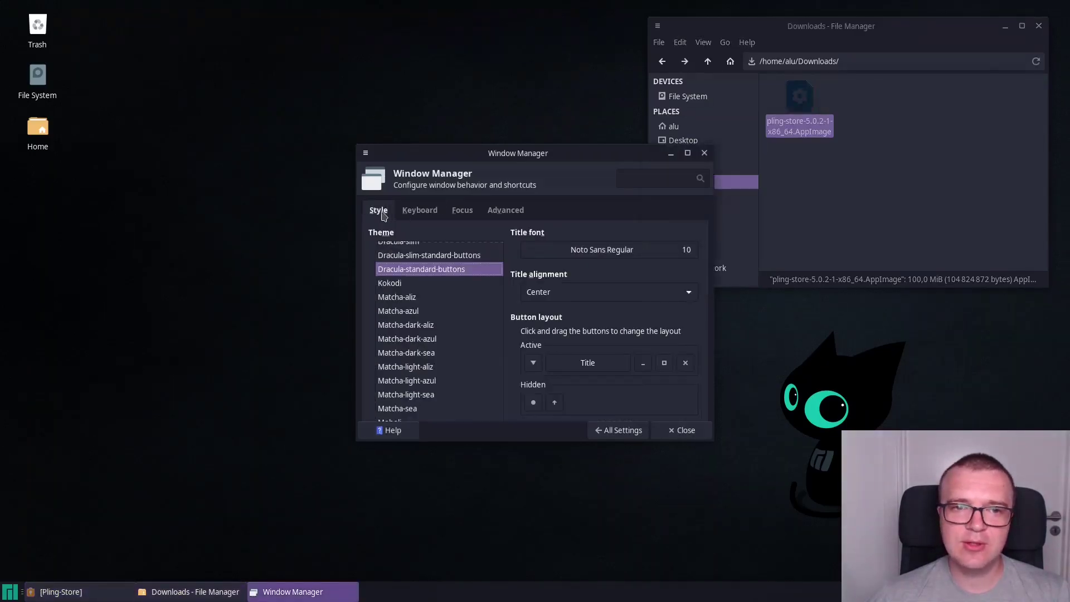
left_click(617, 431)
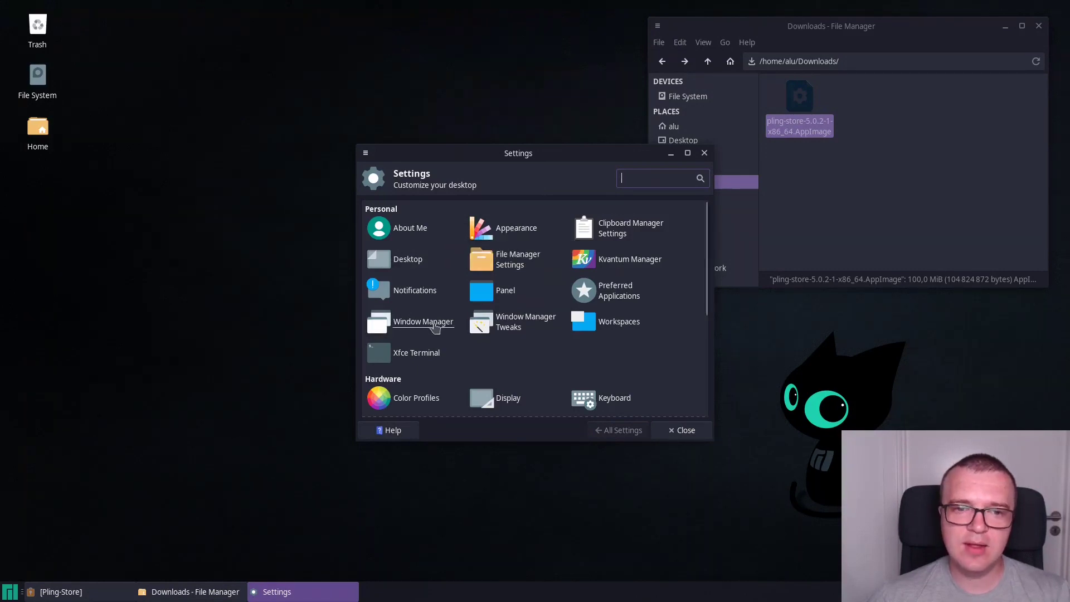
Step: Minimize Settings, show the home folder in the file manager, and open the applications menu to view its style
left_click(670, 158)
left_click(677, 127)
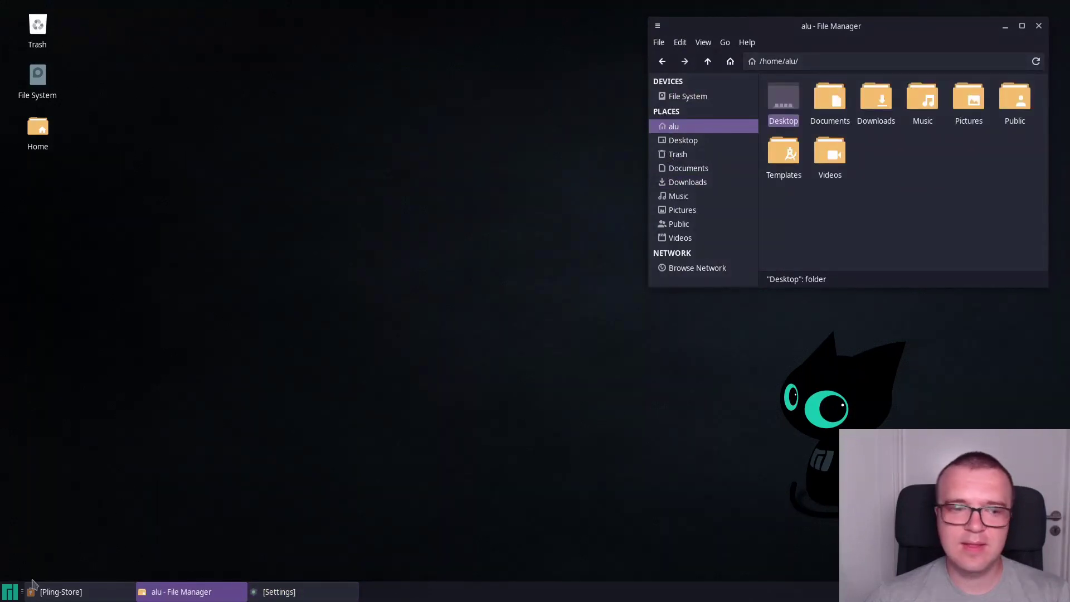
left_click(10, 592)
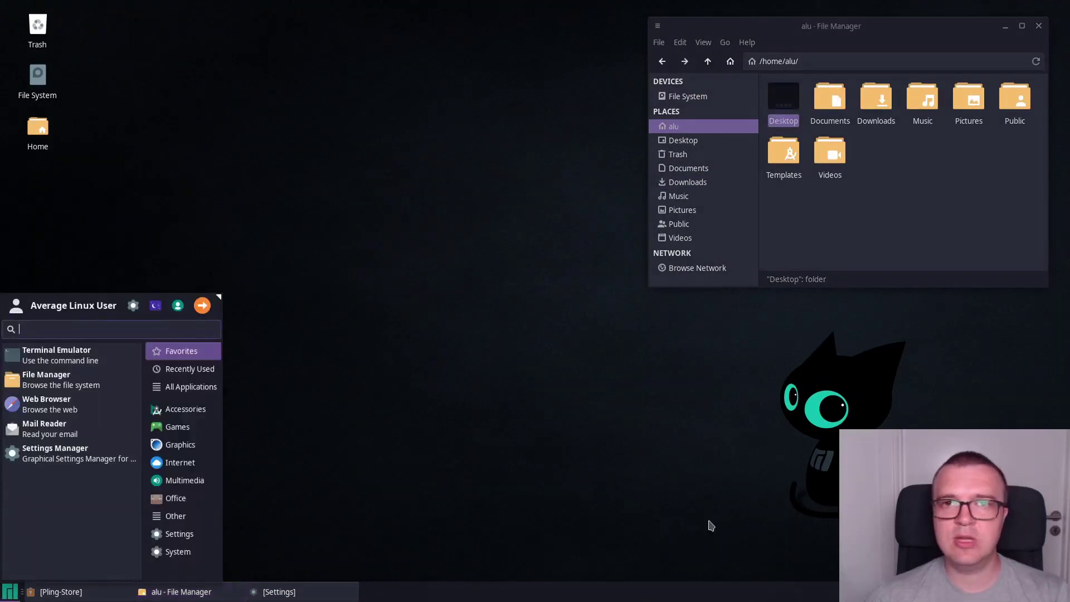